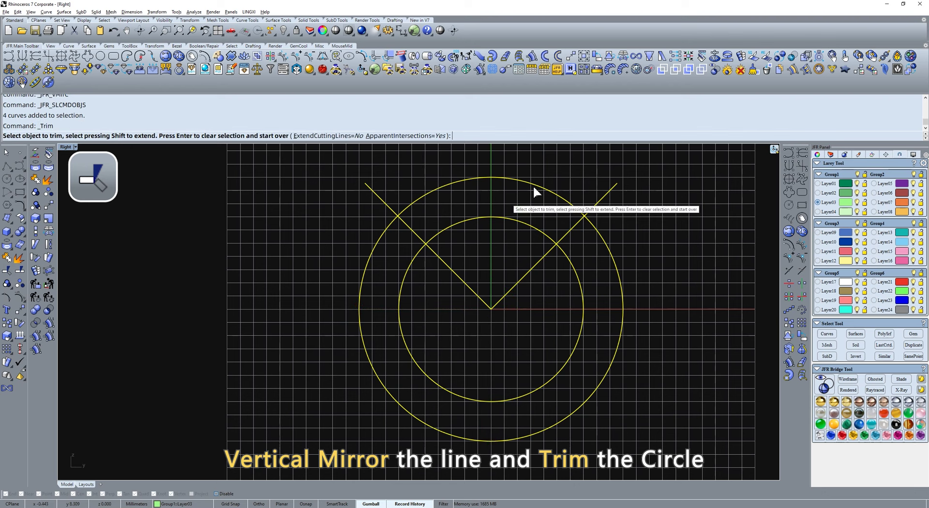
- Trim away the upper arcs of both circles between the two angled lines and hide the lines
{"action": "left_click_drag", "start_coordinate": [530, 165], "coordinate": [469, 237]}
{"action": "right_click", "coordinate": [495, 241]}
{"action": "left_click_drag", "start_coordinate": [508, 265], "coordinate": [300, 336]}
{"action": "key", "text": "ctrl+h"}
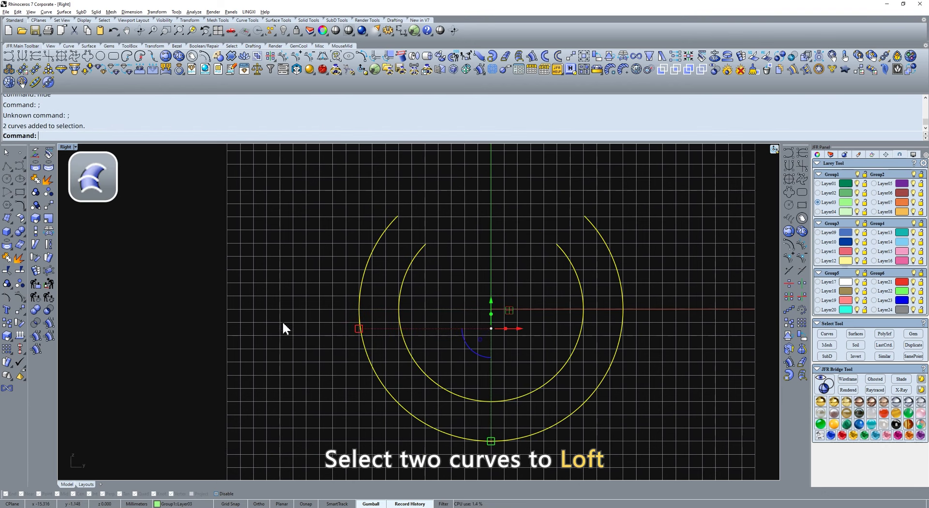
- Loft the two remaining arcs and assign the surface as the planar surface of a new Gradient Mobius Flow component in Grasshopper
{"action": "left_click", "coordinate": [20, 230]}
{"action": "left_click", "coordinate": [52, 222]}
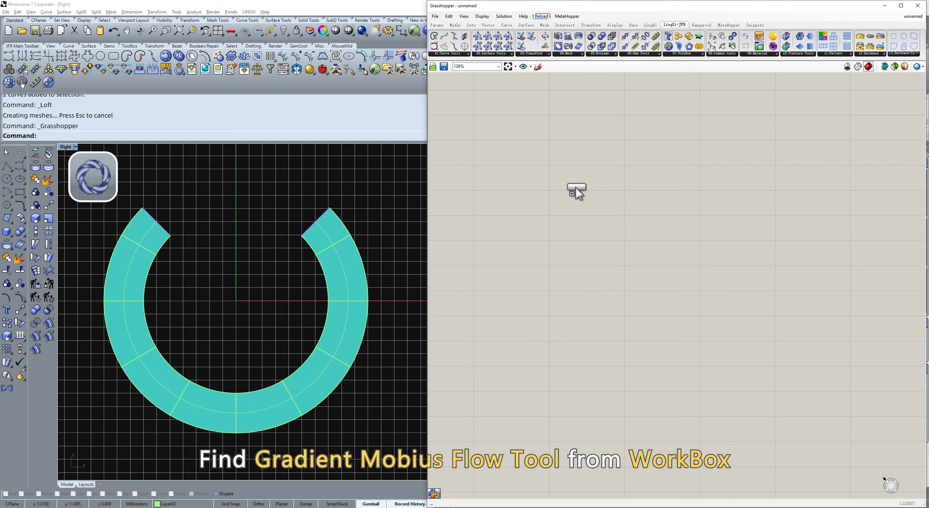
{"action": "left_click", "coordinate": [556, 193]}
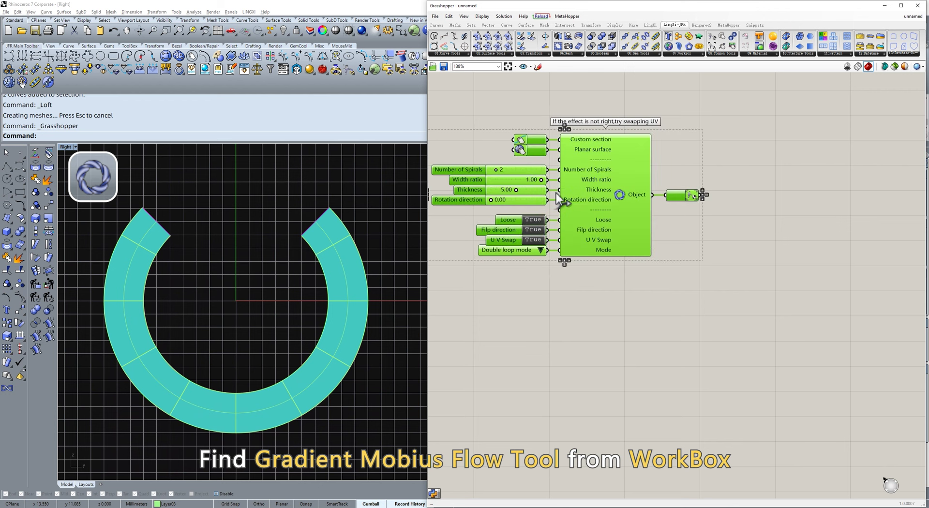
{"action": "left_click", "coordinate": [331, 239]}
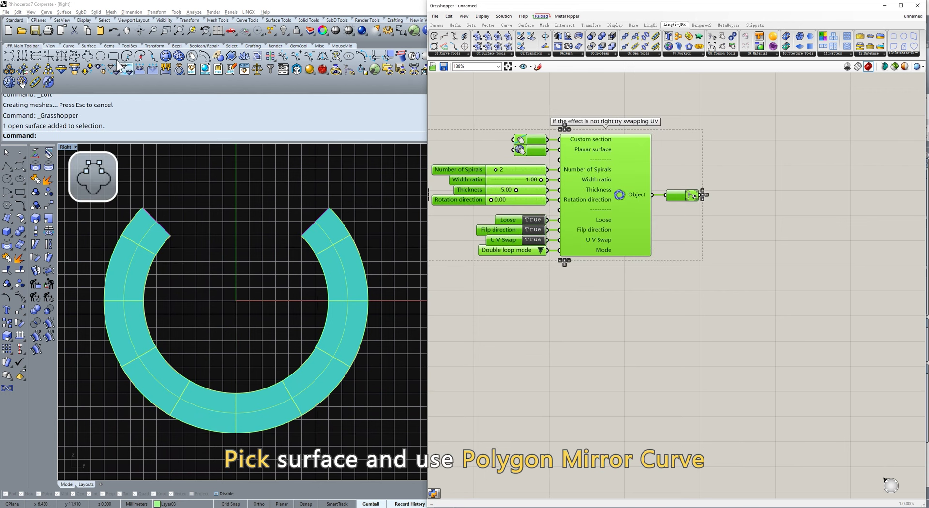
- Draw a closed gear-shaped curve around the origin with Polygon Mirror Curve and assign it as the custom section
{"action": "left_click", "coordinate": [88, 55]}
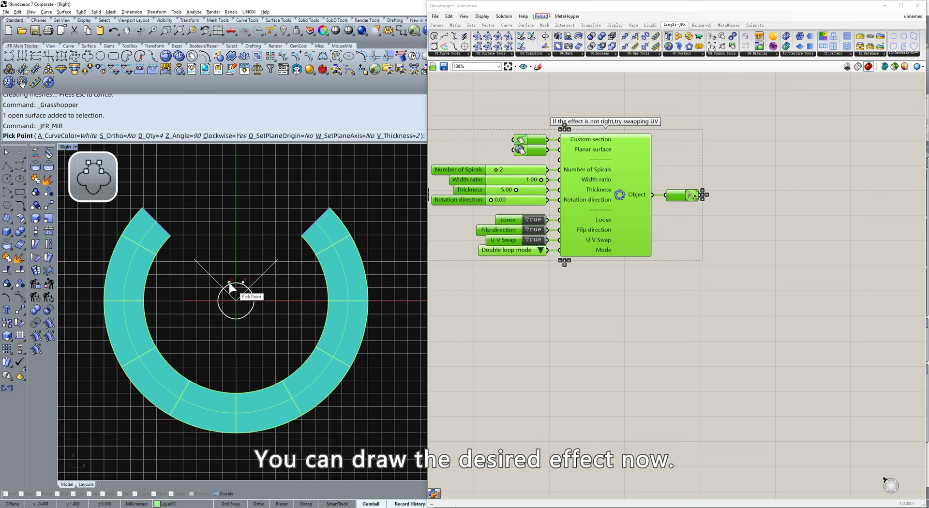
{"action": "scroll", "coordinate": [230, 284], "scroll_direction": "up", "scroll_amount": 5}
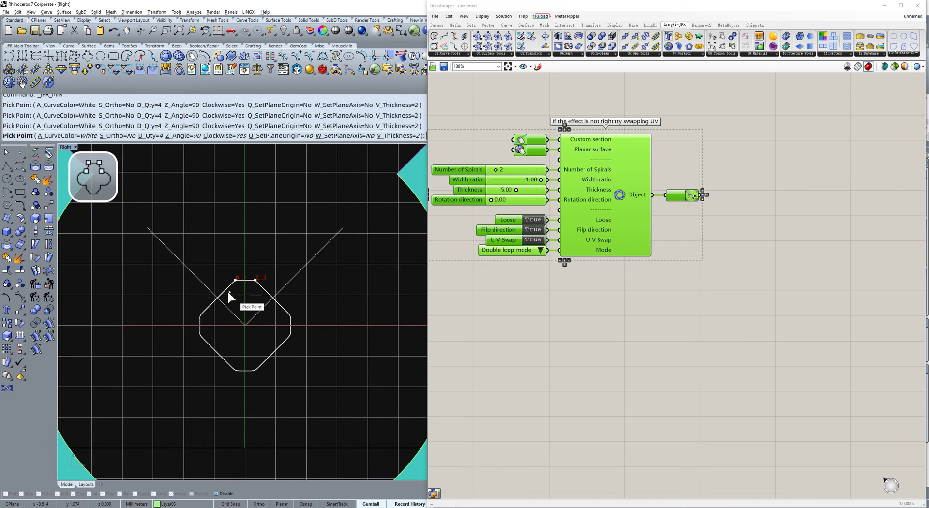
{"action": "left_click", "coordinate": [235, 292]}
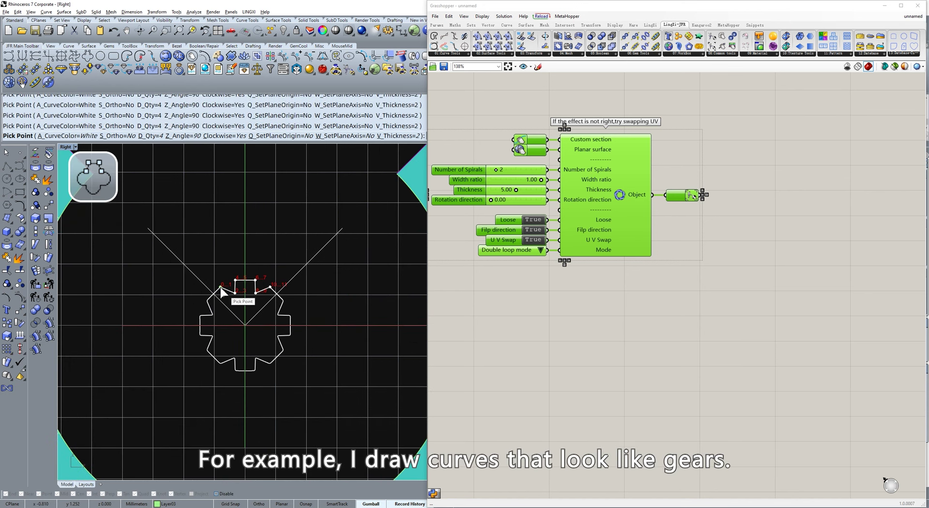
{"action": "left_click", "coordinate": [221, 288]}
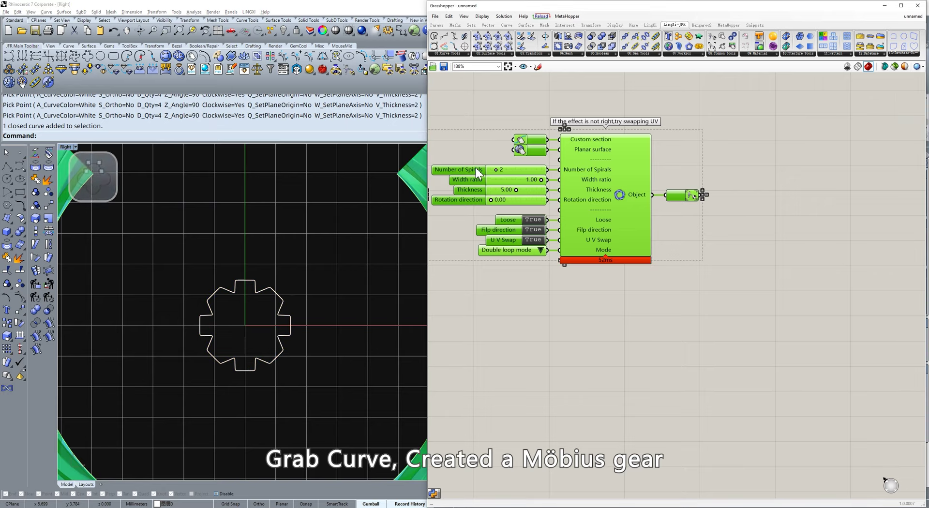
- Set the Mobius component's thickness to 2.90
{"action": "scroll", "coordinate": [251, 332], "scroll_direction": "down", "scroll_amount": 5}
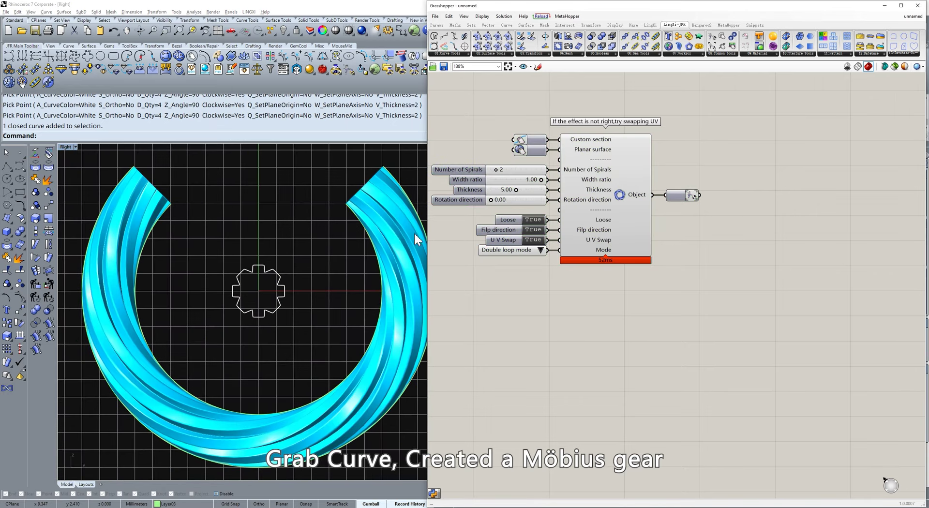
{"action": "right_click_drag", "start_coordinate": [415, 239], "coordinate": [323, 269]}
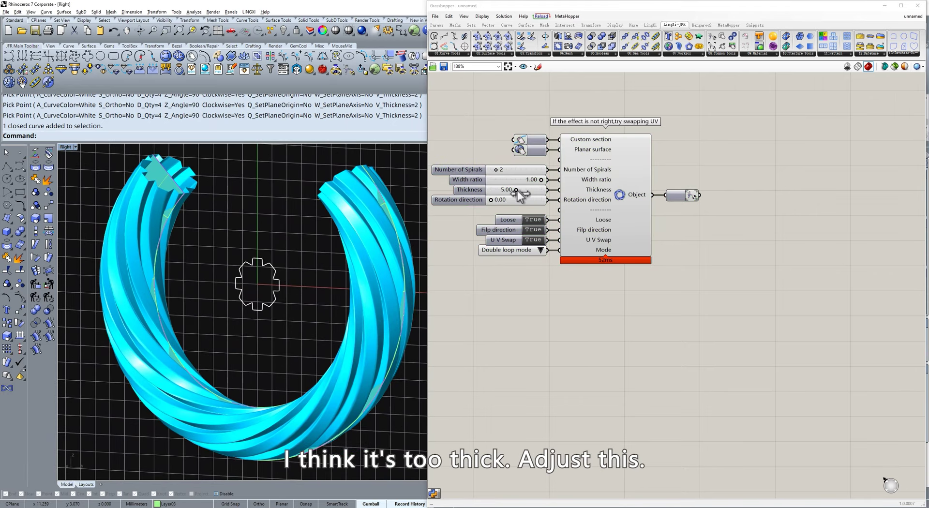
{"action": "left_click_drag", "start_coordinate": [518, 191], "coordinate": [505, 191]}
- Rework the gear-shaped section into a square outline with four rounded corner lobes and set the number of spirals to 3
{"action": "left_click", "coordinate": [246, 274]}
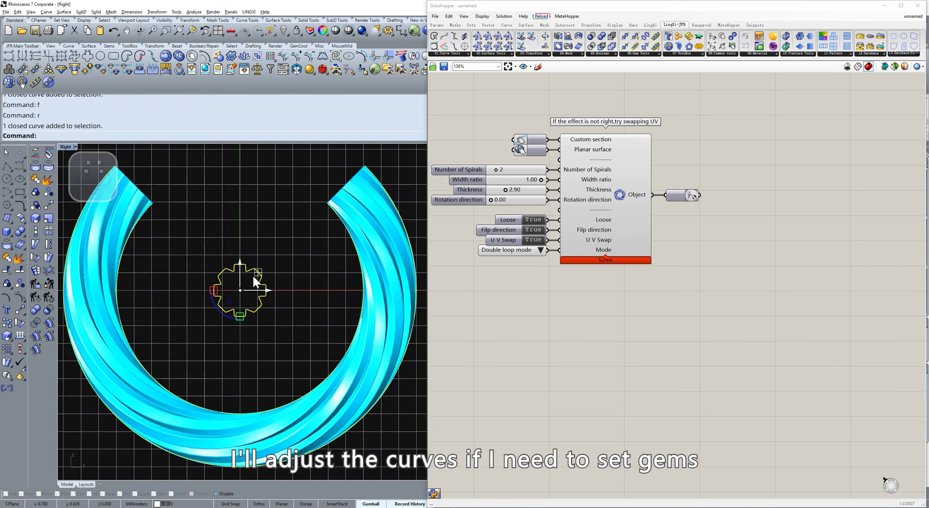
{"action": "left_click", "coordinate": [87, 56]}
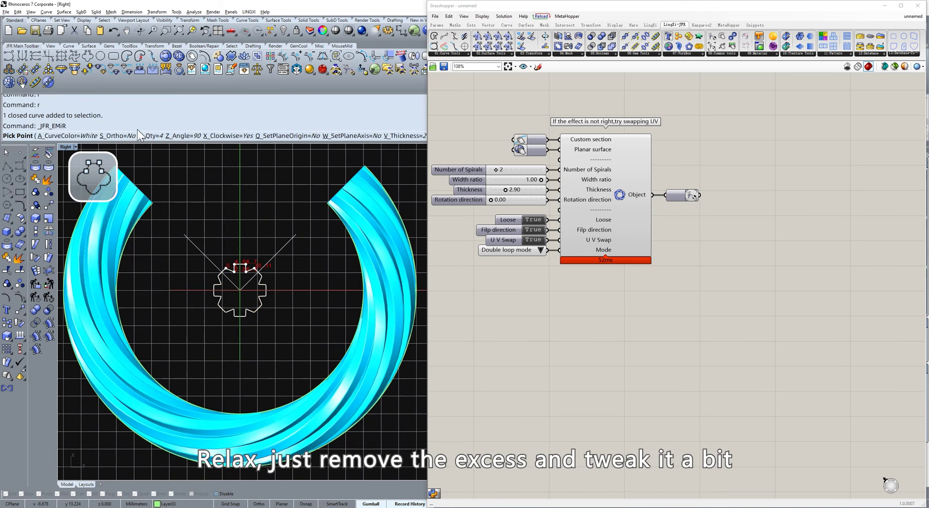
{"action": "scroll", "coordinate": [233, 269], "scroll_direction": "up", "scroll_amount": 8}
{"action": "double_click", "coordinate": [236, 259]}
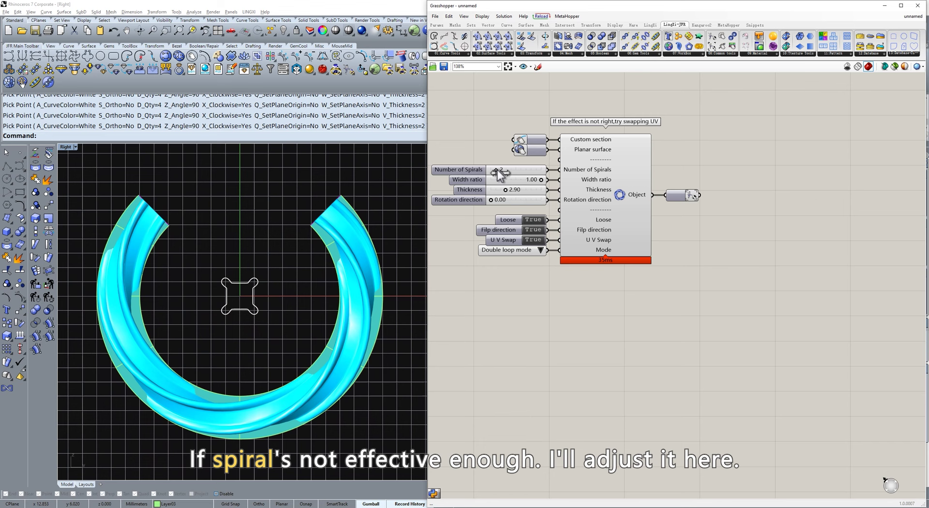
{"action": "mouse_move", "coordinate": [497, 171]}
{"action": "left_mouse_down"}
{"action": "mouse_move", "coordinate": [515, 172]}
{"action": "mouse_move", "coordinate": [501, 174]}
{"action": "left_mouse_up"}
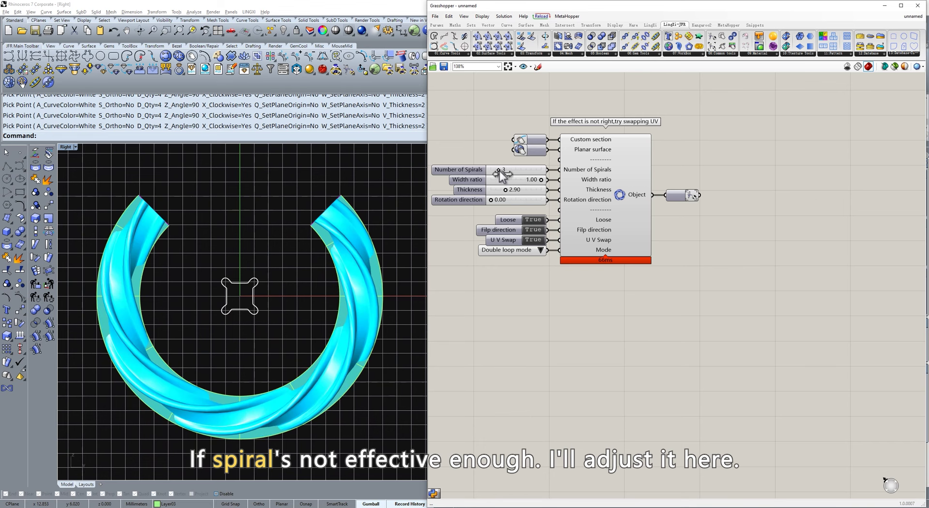
- Add an Extract Isocurve component, connect the Mobius object as its surface, and set its direction to V Direction
{"action": "left_click", "coordinate": [455, 54]}
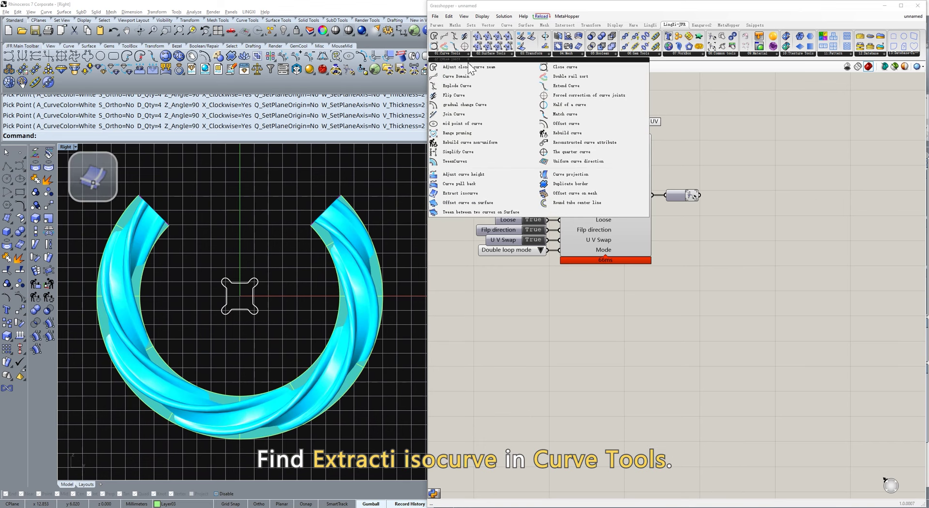
{"action": "left_click", "coordinate": [460, 193]}
{"action": "left_click", "coordinate": [742, 158]}
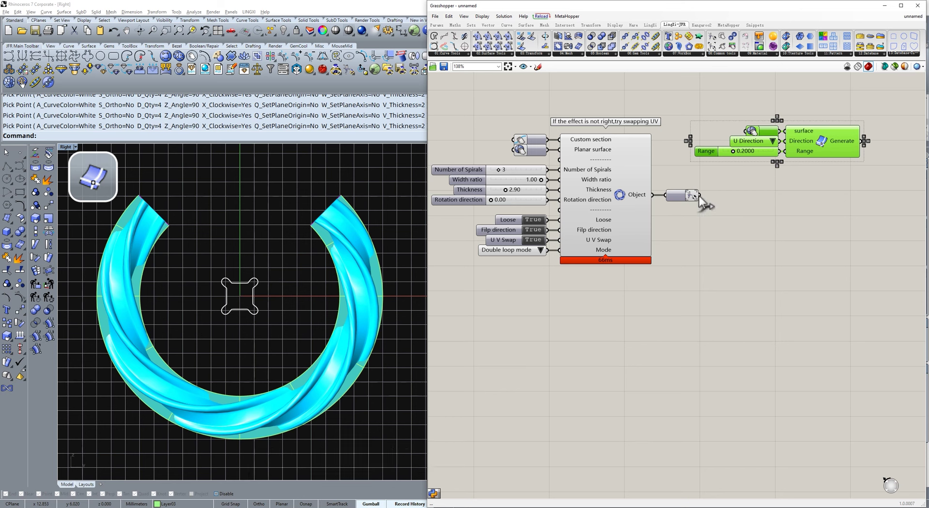
{"action": "left_click_drag", "start_coordinate": [699, 195], "coordinate": [745, 138]}
{"action": "left_click", "coordinate": [773, 142]}
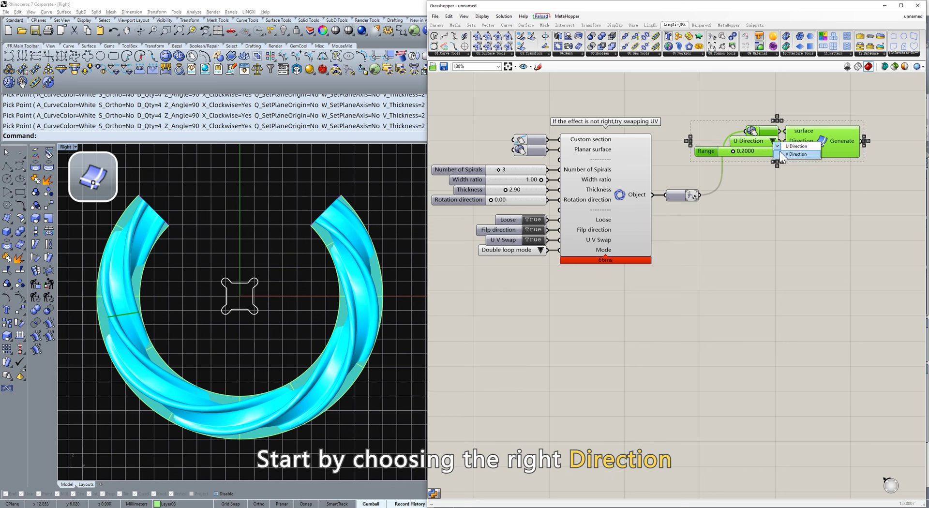
{"action": "left_click", "coordinate": [780, 153]}
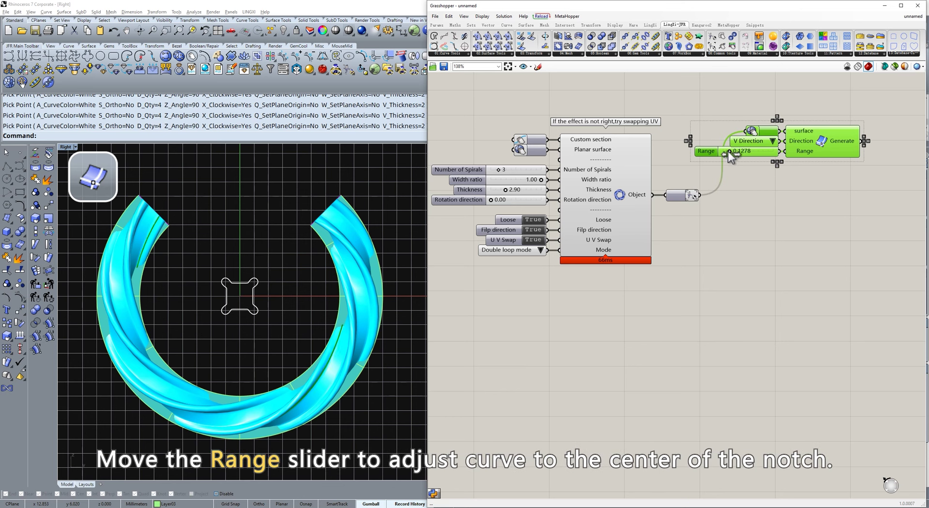
- Set the isocurve Range to 0.0772 and connect three copied Range sliders set to 0.3301, 0.5758 and 0.8287, one per notch
{"action": "left_click_drag", "start_coordinate": [726, 152], "coordinate": [724, 152]}
{"action": "left_click", "coordinate": [749, 154]}
{"action": "key", "text": "ctrl+c"}
{"action": "key", "text": "ctrl+v"}
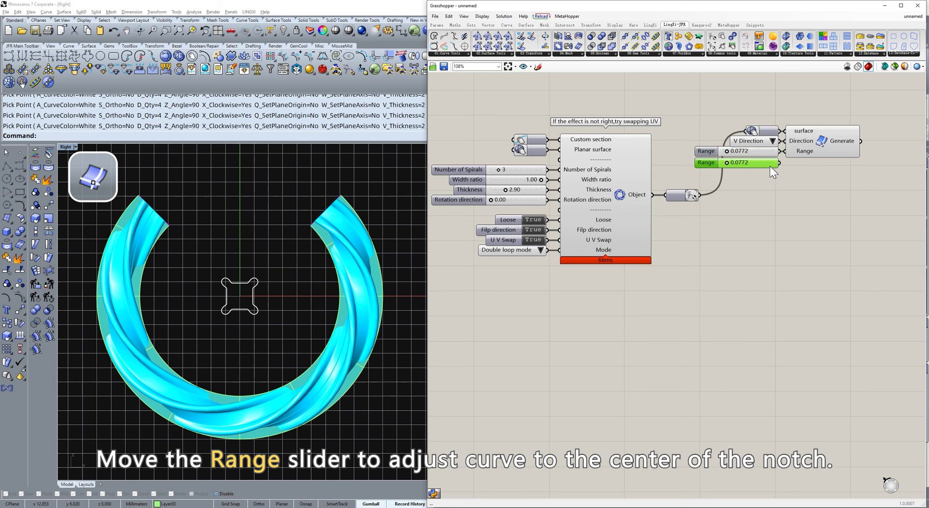
{"action": "left_click_drag", "start_coordinate": [781, 162], "coordinate": [785, 151]}
{"action": "left_click_drag", "start_coordinate": [728, 162], "coordinate": [785, 151]}
{"action": "left_click_drag", "start_coordinate": [741, 172], "coordinate": [785, 152]}
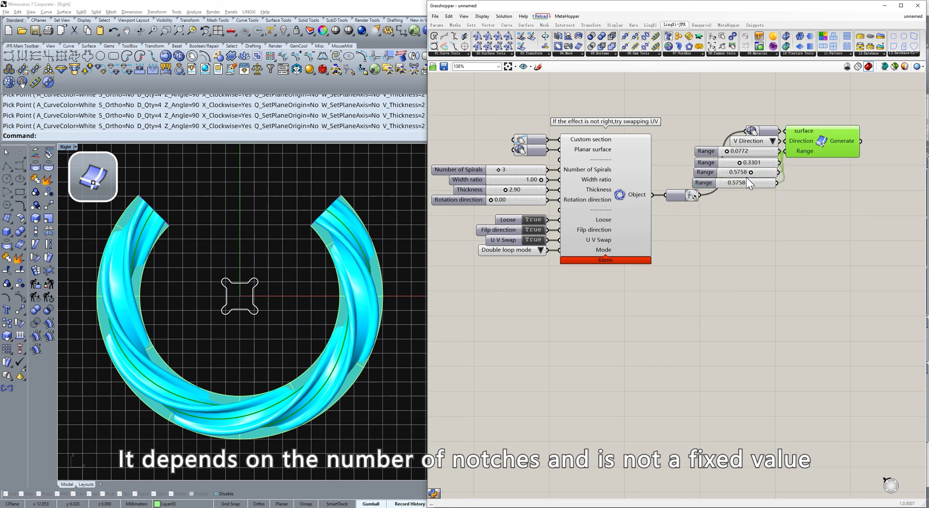
{"action": "left_click_drag", "start_coordinate": [756, 183], "coordinate": [762, 183]}
- Lay gems along the isocurves on the Mobius object with Adjust Start 0.029, Adjust end 0.027 and Gem Height -0.35
{"action": "left_click", "coordinate": [767, 213]}
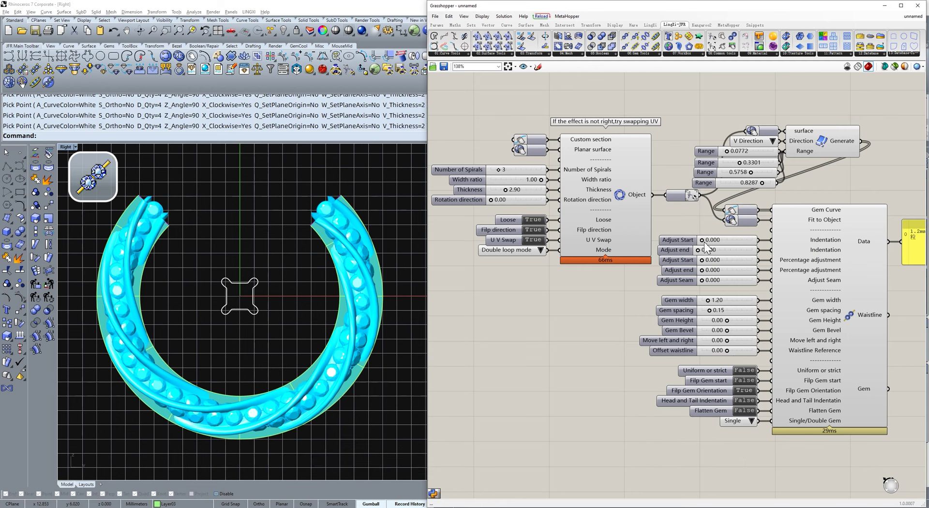
{"action": "mouse_move", "coordinate": [707, 240]}
{"action": "left_mouse_down"}
{"action": "mouse_move", "coordinate": [713, 246]}
{"action": "mouse_move", "coordinate": [701, 251]}
{"action": "left_mouse_up"}
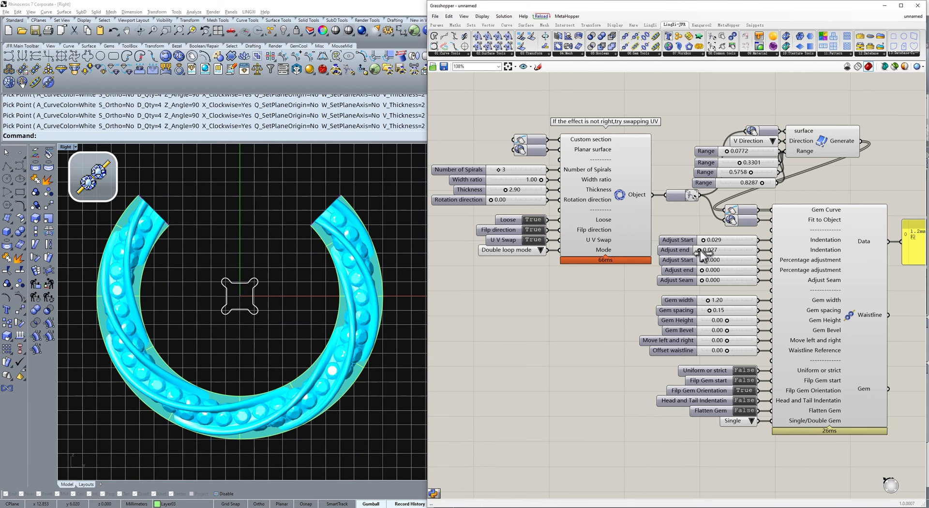
{"action": "left_click_drag", "start_coordinate": [727, 320], "coordinate": [723, 321]}
- Add a Fixed Seed Prong component and connect the Gem output to its JFR Gem input
{"action": "right_click_drag", "start_coordinate": [810, 311], "coordinate": [615, 222]}
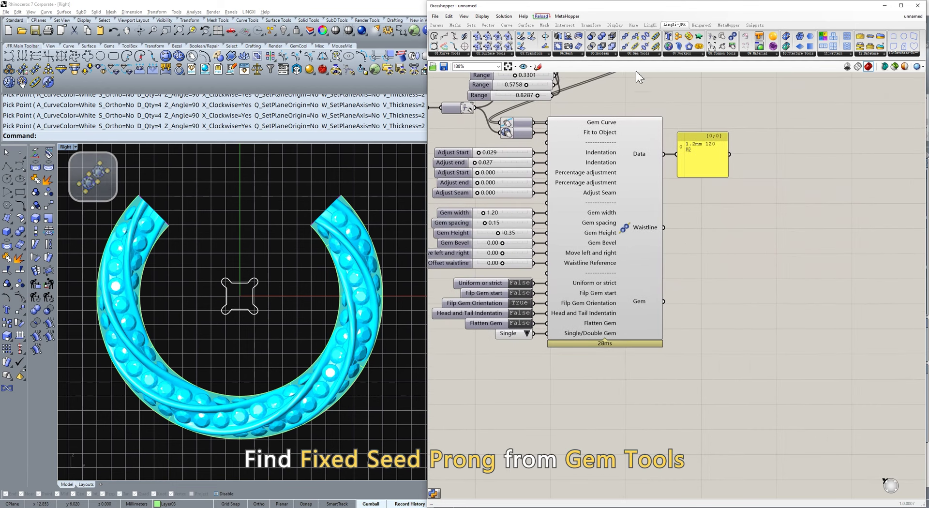
{"action": "left_click", "coordinate": [640, 54]}
{"action": "left_click_drag", "start_coordinate": [649, 127], "coordinate": [718, 238]}
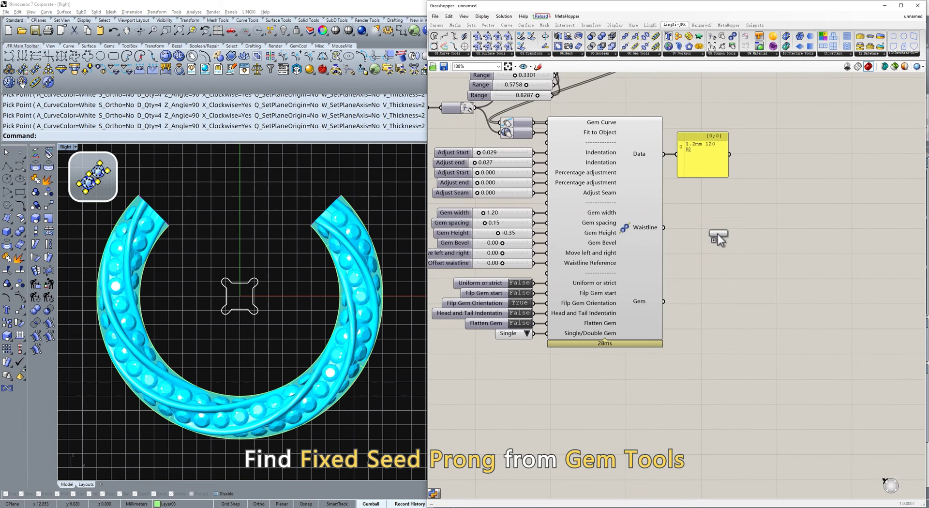
{"action": "left_click_drag", "start_coordinate": [802, 365], "coordinate": [802, 365]}
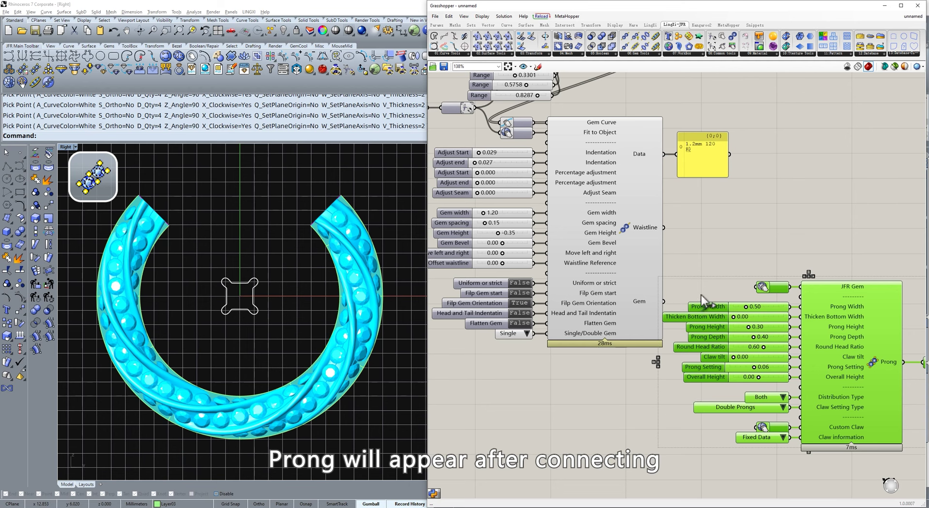
{"action": "left_click_drag", "start_coordinate": [664, 301], "coordinate": [754, 287]}
- Bake the Mobius object, the prongs and the gems separately, connecting the Gem output to a new component for baking
{"action": "right_click_drag", "start_coordinate": [538, 226], "coordinate": [729, 309]}
{"action": "mouse_move", "coordinate": [472, 169]}
{"action": "left_mouse_down"}
{"action": "mouse_move", "coordinate": [482, 169]}
{"action": "mouse_move", "coordinate": [471, 170]}
{"action": "left_mouse_up"}
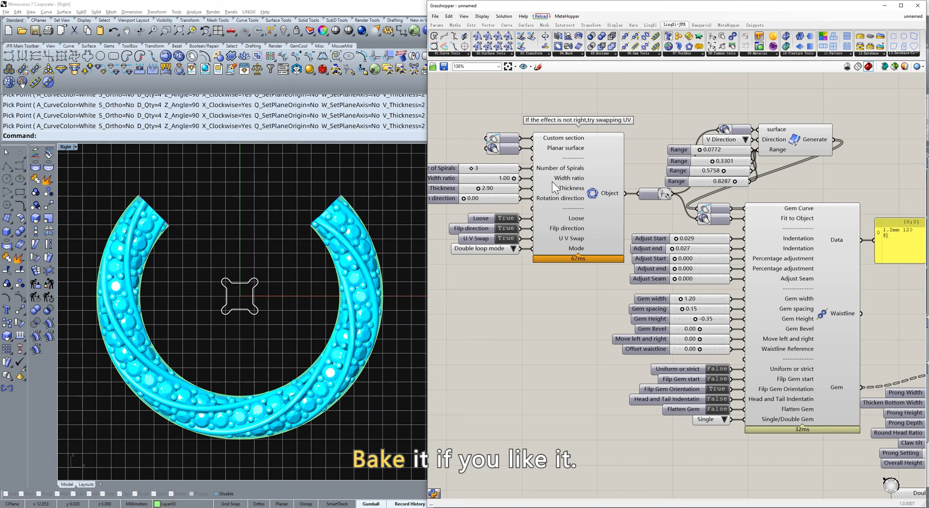
{"action": "right_click_drag", "start_coordinate": [857, 326], "coordinate": [584, 246]}
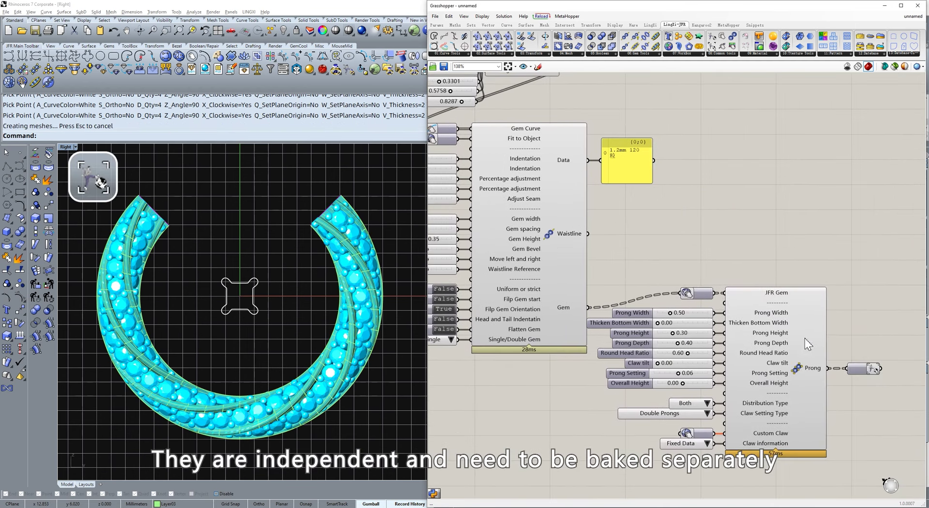
{"action": "left_click", "coordinate": [872, 370]}
{"action": "left_click", "coordinate": [712, 37]}
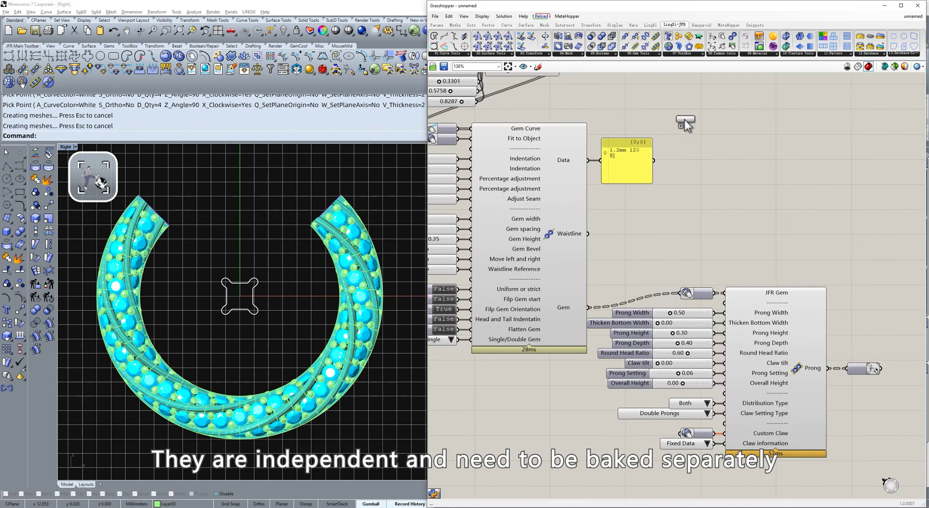
{"action": "left_click_drag", "start_coordinate": [588, 307], "coordinate": [620, 270]}
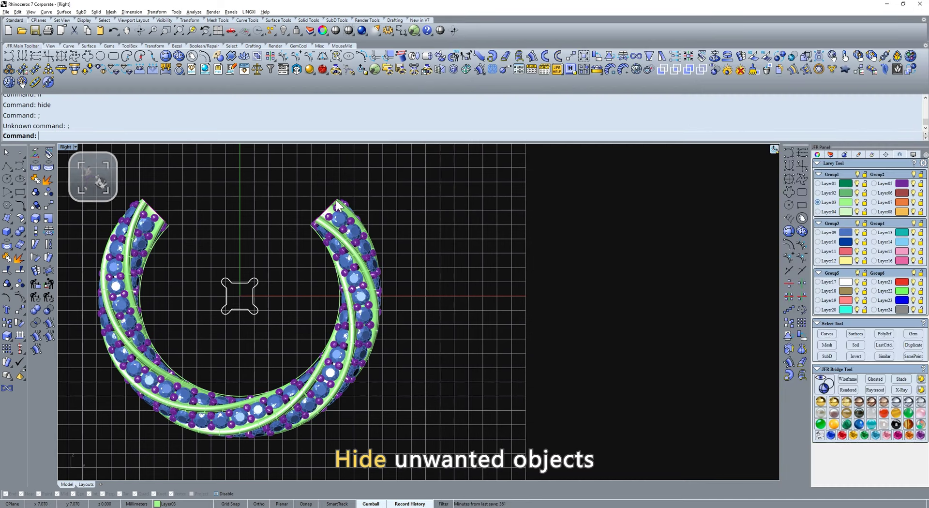
- Return to Rhino and hide the leftover section curve and other construction objects around the ring
{"action": "left_click", "coordinate": [309, 226]}
{"action": "key", "text": "Escape"}
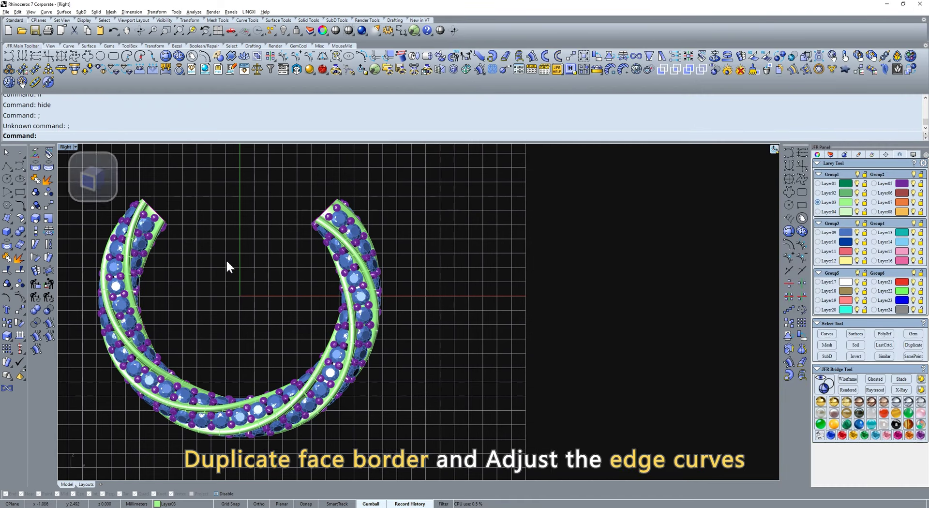
- Duplicate the border of the ring's end face and delete its notch points to form a rounded rectangle
{"action": "right_click_drag", "start_coordinate": [225, 259], "coordinate": [402, 248]}
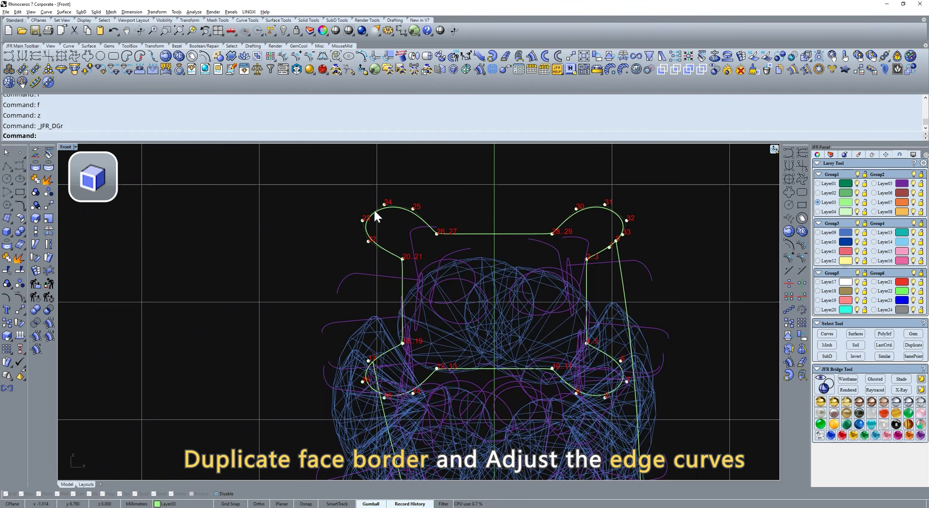
{"action": "left_click_drag", "start_coordinate": [365, 206], "coordinate": [623, 382]}
{"action": "key", "text": "Delete"}
- Enlarge the rounded rectangle slightly and fill it with Surface from Planar Curves
{"action": "left_click", "coordinate": [616, 220]}
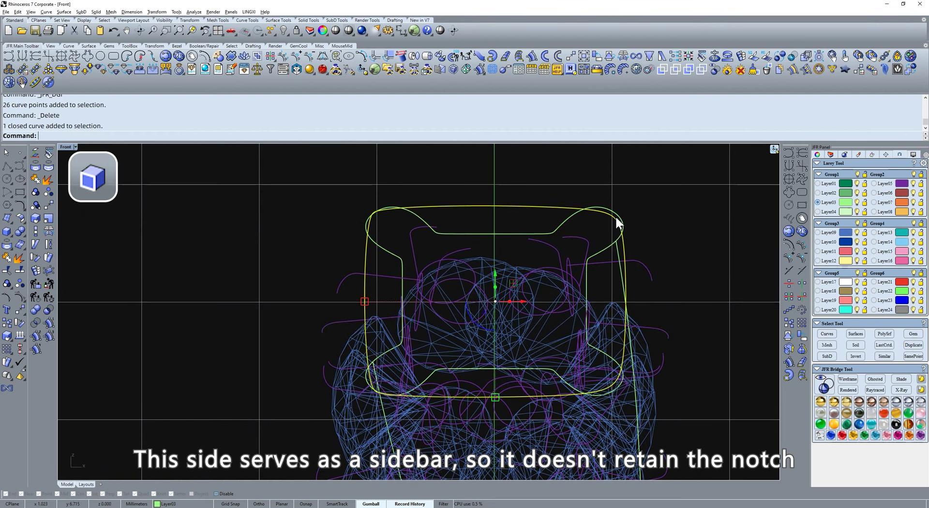
{"action": "type", "text": "c"}
{"action": "key", "text": "Return"}
{"action": "left_click_drag", "start_coordinate": [364, 301], "coordinate": [359, 302]}
{"action": "key", "text": "F3"}
{"action": "key", "text": "ctrl+F1"}
{"action": "key", "text": "ctrl+alt+s"}
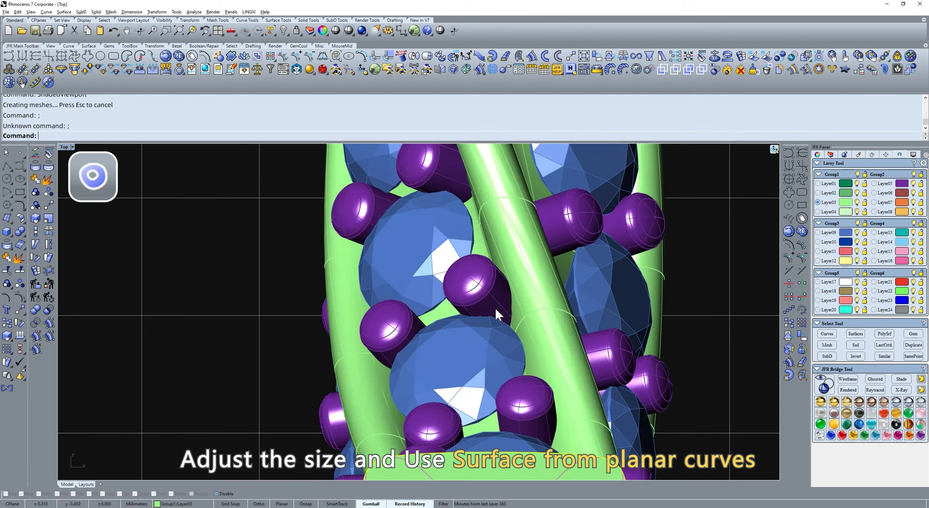
- Offset the planar end surface by 0.8 mm into a solid plate with Offset Surface
{"action": "scroll", "coordinate": [489, 286], "scroll_direction": "down", "scroll_amount": 10}
{"action": "left_click", "coordinate": [481, 353]}
{"action": "left_click", "coordinate": [278, 20]}
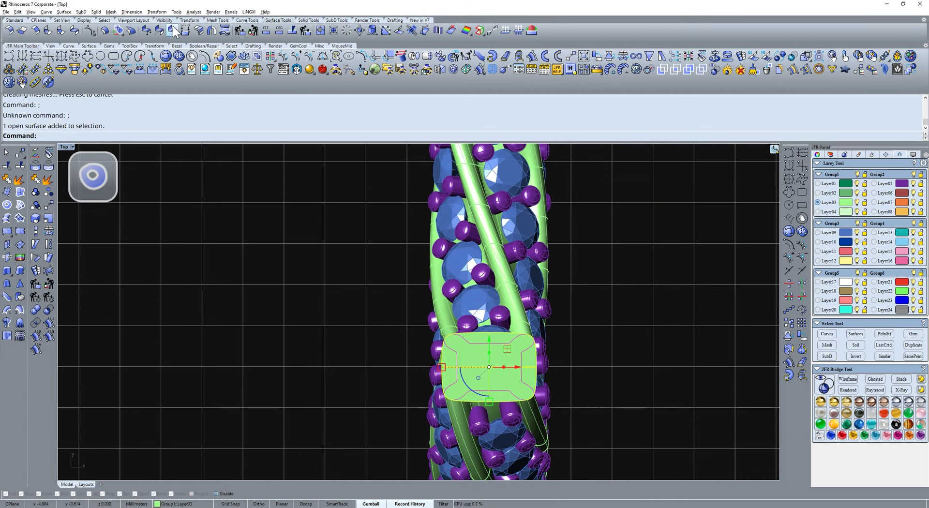
{"action": "left_click", "coordinate": [105, 31]}
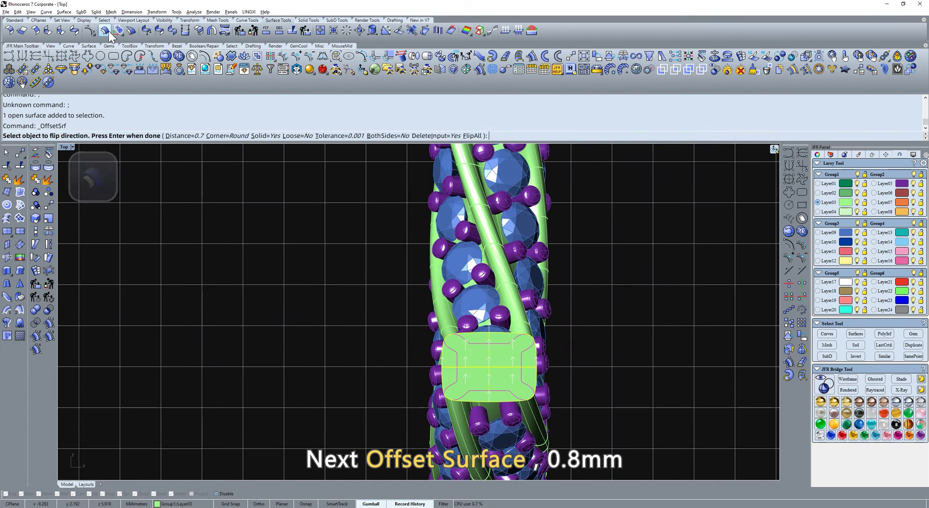
{"action": "left_click", "coordinate": [183, 136]}
{"action": "type", "text": "0.8"}
{"action": "key", "text": "Return"}
{"action": "key", "text": "Return"}
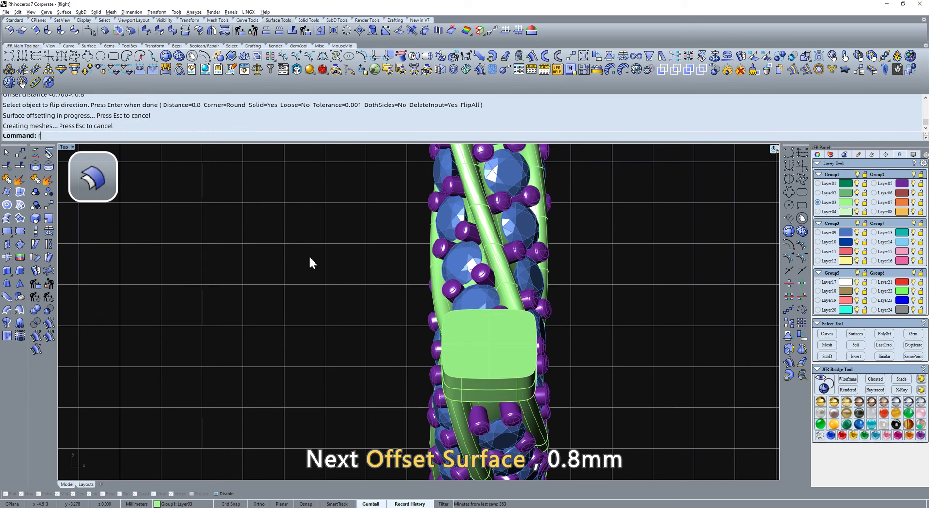
- In the Right view, extrude the opposite end's rounded rectangle curve about 5.3 mm outward with Extrude Straight
{"action": "type", "text": "r"}
{"action": "key", "text": "Return"}
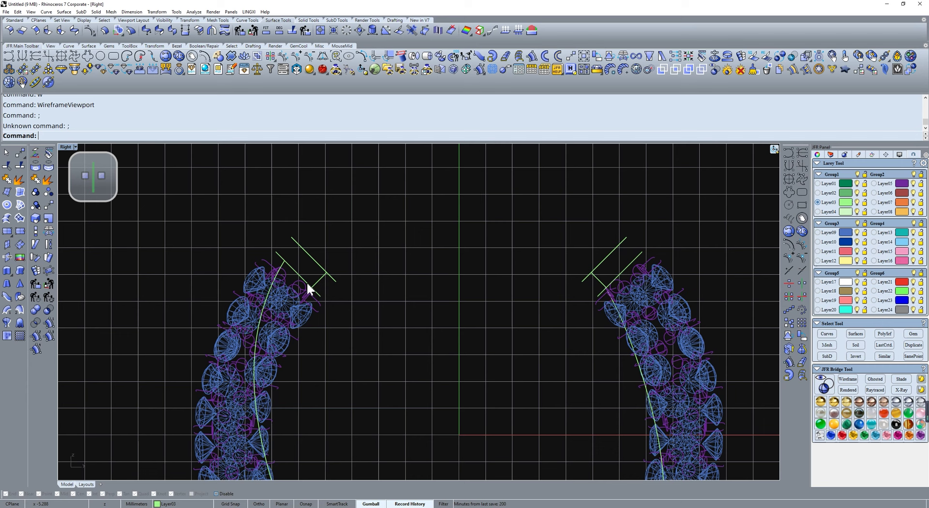
{"action": "left_click", "coordinate": [307, 281]}
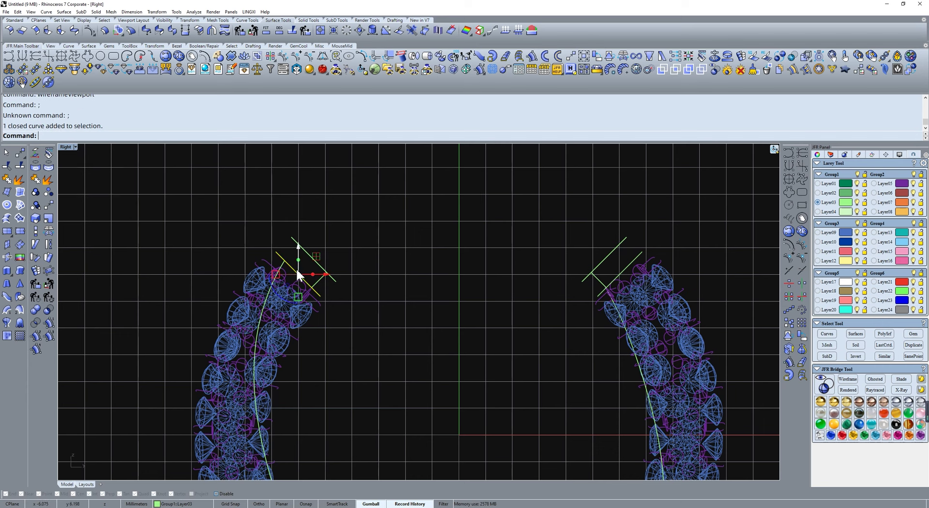
{"action": "left_click", "coordinate": [6, 270]}
{"action": "left_click", "coordinate": [419, 201]}
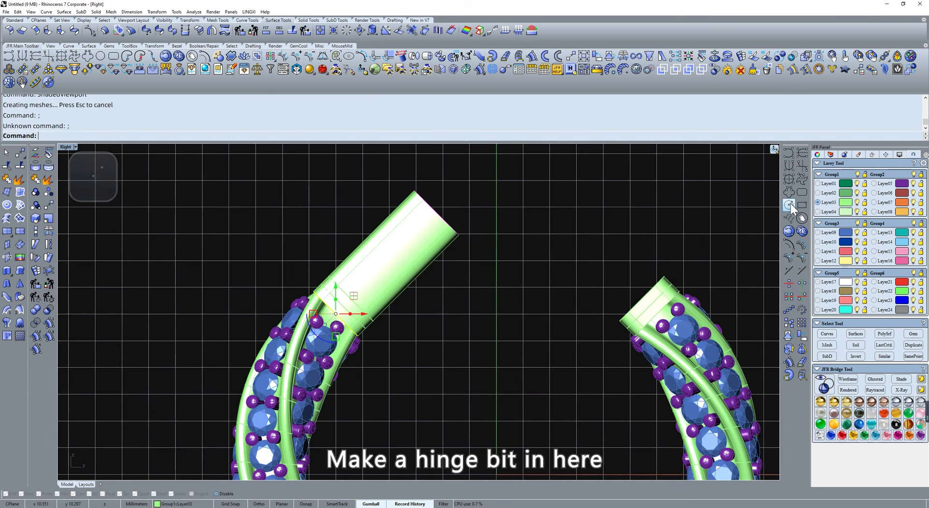
- Draw a degree-3, 12-point circle over the extruded bar near its base and move it into position for the hinge
{"action": "left_click", "coordinate": [789, 205]}
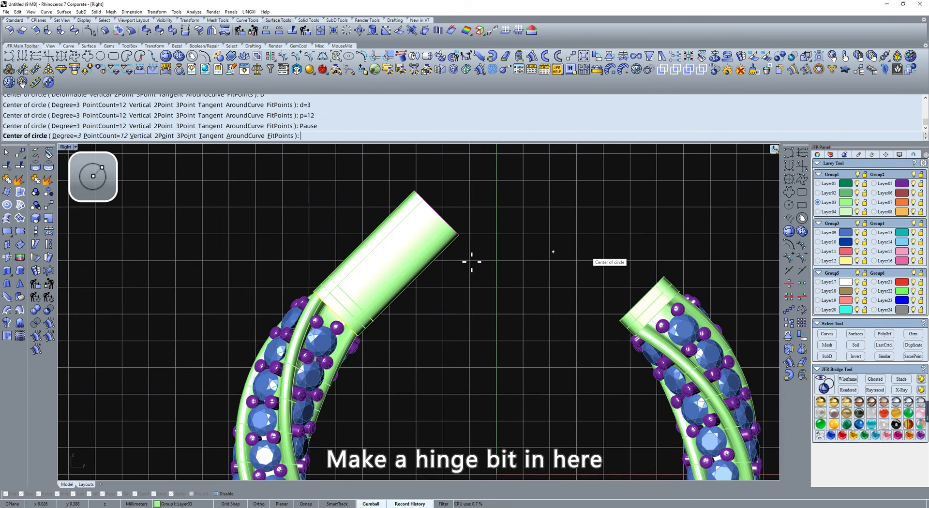
{"action": "left_click", "coordinate": [382, 274]}
{"action": "left_click", "coordinate": [395, 243]}
{"action": "scroll", "coordinate": [392, 275], "scroll_direction": "up", "scroll_amount": 4}
{"action": "left_click", "coordinate": [417, 303]}
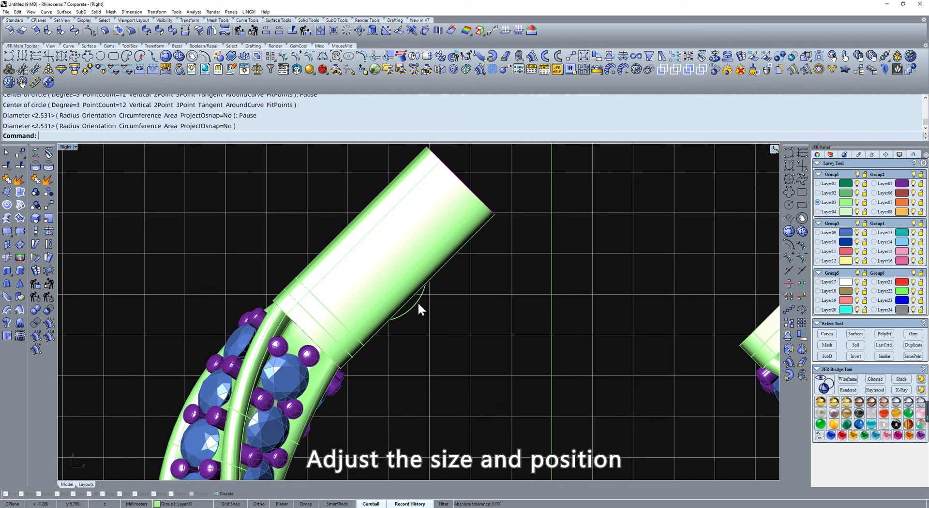
{"action": "left_click", "coordinate": [418, 304]}
{"action": "key", "text": "m"}
{"action": "left_click", "coordinate": [433, 310]}
{"action": "left_click", "coordinate": [423, 314]}
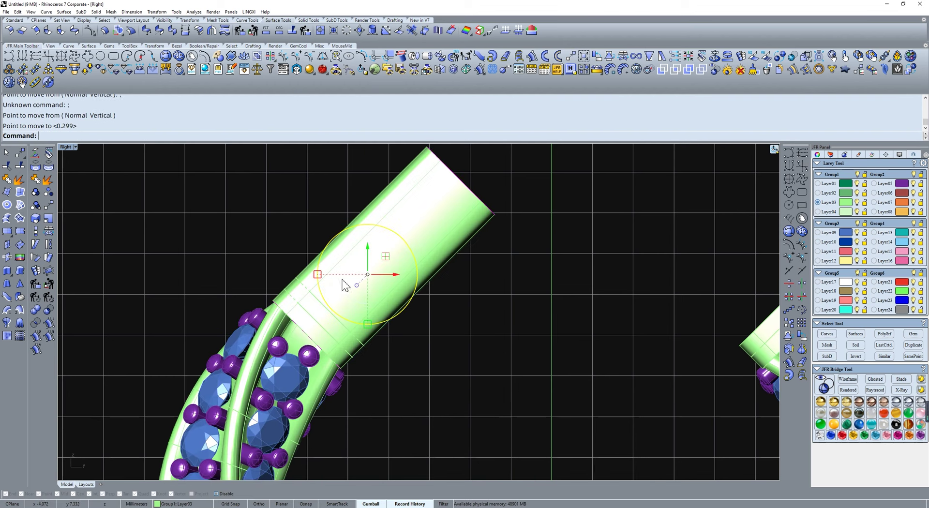
- Extend the hinge circle into a cylinder passing through the full width of the bar
{"action": "right_click_drag", "start_coordinate": [342, 280], "coordinate": [400, 280], "text": "ctrl+shift"}
{"action": "left_click_drag", "start_coordinate": [381, 275], "coordinate": [470, 280], "text": "shift"}
{"action": "right_click_drag", "start_coordinate": [470, 280], "coordinate": [431, 251], "text": "ctrl+shift"}
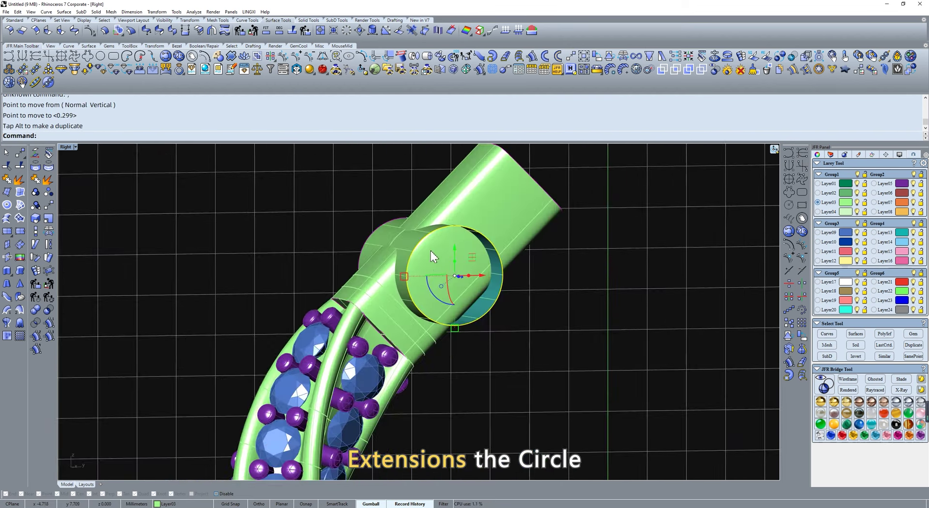
- Subtract the cylinder from the extruded bar with Boolean Difference
{"action": "left_click", "coordinate": [315, 22]}
{"action": "left_click", "coordinate": [20, 33]}
{"action": "right_click_drag", "start_coordinate": [166, 199], "coordinate": [290, 218], "text": "ctrl+shift"}
{"action": "left_click", "coordinate": [423, 191]}
{"action": "key", "text": "Return"}
{"action": "left_click", "coordinate": [460, 245]}
{"action": "key", "text": "Return"}
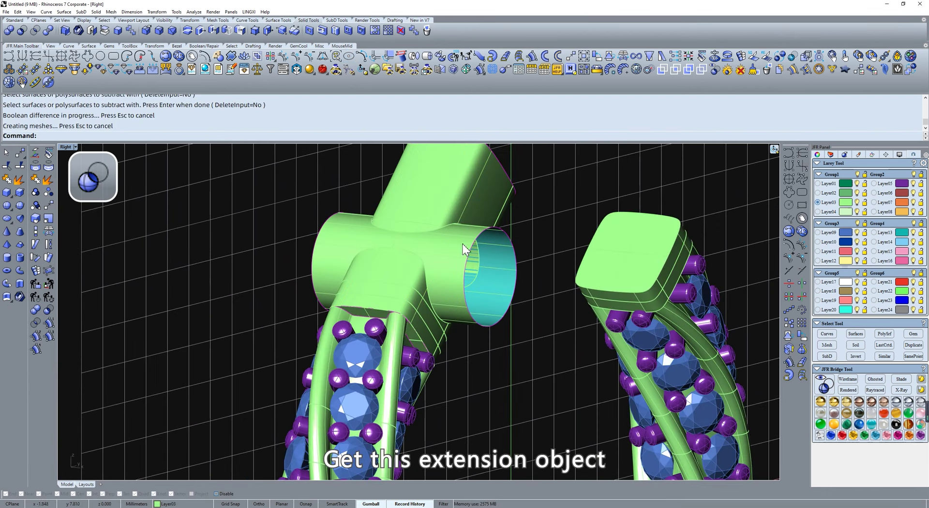
- Delete the cylinder and the leftover bar beyond it, keeping the concave hinge end, and return to the Right view
{"action": "left_click", "coordinate": [462, 243]}
{"action": "key", "text": "Delete"}
{"action": "type", "text": "r"}
{"action": "key", "text": "Return"}
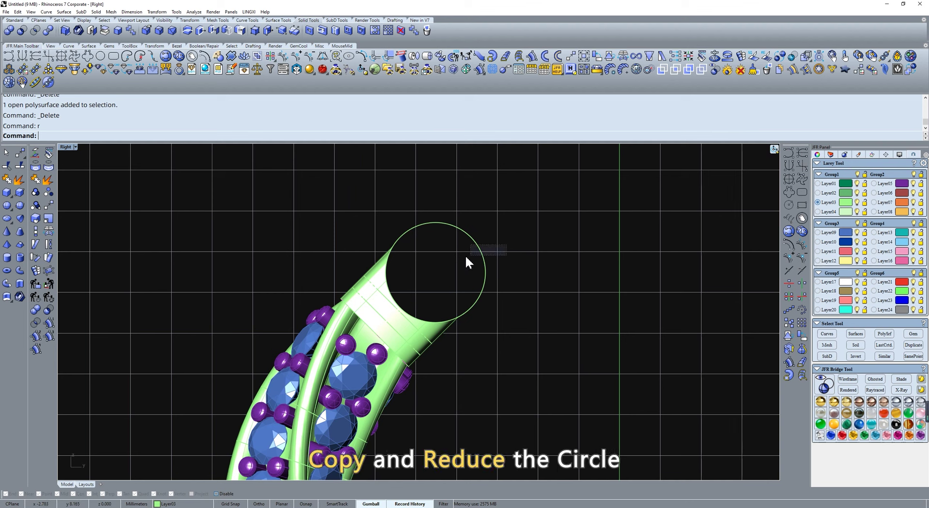
- Make a reduced concentric copy of the hinge circle and fill between both circles with Surface from Planar Curves
{"action": "left_click", "coordinate": [441, 320]}
{"action": "left_click_drag", "start_coordinate": [440, 319], "coordinate": [440, 285]}
{"action": "left_click", "coordinate": [281, 20]}
{"action": "left_click_drag", "start_coordinate": [525, 222], "coordinate": [434, 278]}
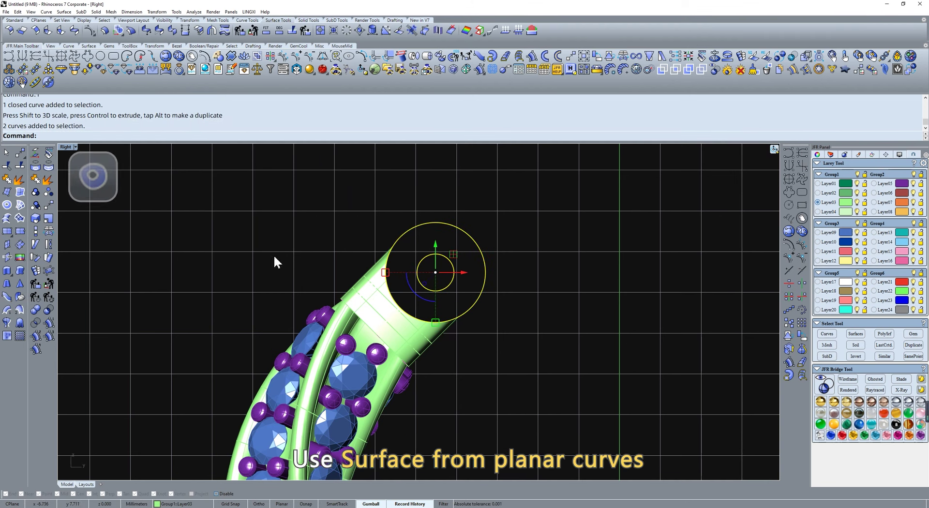
{"action": "left_click", "coordinate": [11, 206]}
{"action": "left_click", "coordinate": [130, 224]}
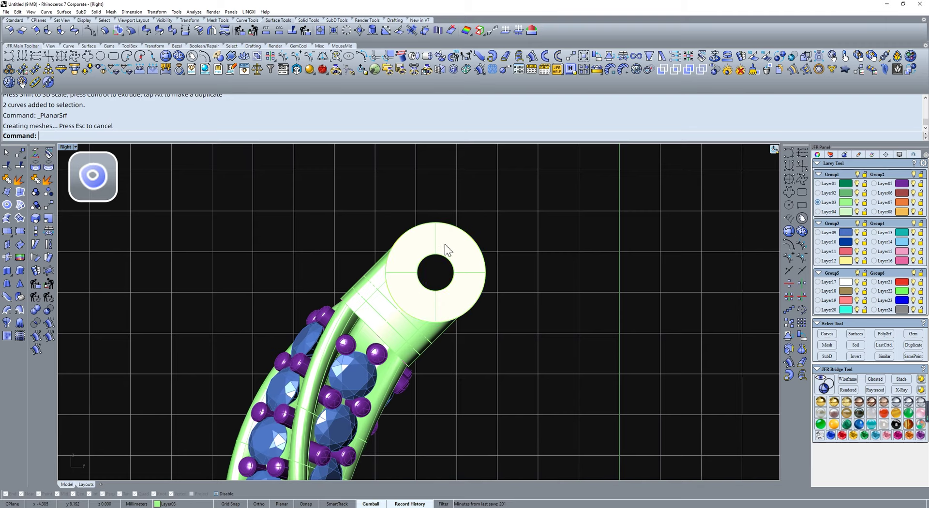
- Extrude the ring-shaped surface sideways into a solid hinge disc and show it in the Top view
{"action": "left_click", "coordinate": [444, 248]}
{"action": "right_click_drag", "start_coordinate": [409, 262], "coordinate": [449, 279], "text": "ctrl+shift"}
{"action": "left_click_drag", "start_coordinate": [448, 278], "coordinate": [503, 286], "text": "ctrl"}
{"action": "type", "text": "t"}
{"action": "key", "text": "Return"}
- Extrude the end's rounded rectangle curve about 4.6 mm past the hinge discs and flip the surface's direction
{"action": "type", "text": "r"}
{"action": "key", "text": "Return"}
{"action": "left_click", "coordinate": [382, 324]}
{"action": "type", "text": "s"}
{"action": "key", "text": "Return"}
{"action": "type", "text": ";"}
{"action": "key", "text": "Return"}
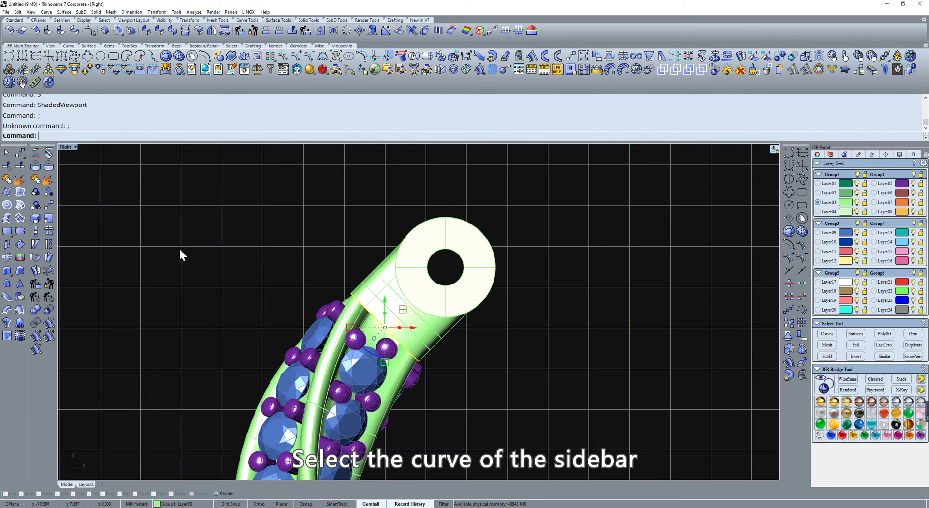
{"action": "left_click", "coordinate": [14, 271]}
{"action": "left_click", "coordinate": [497, 198]}
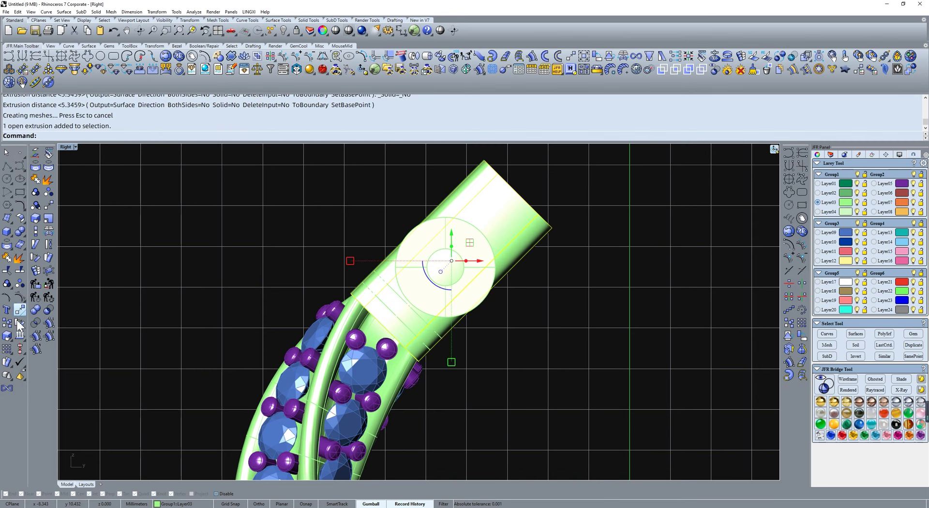
{"action": "left_click", "coordinate": [20, 335]}
- Trim both hinge solids to the bar's outline with Boolean Difference, using the flipped extrusion as the cutter
{"action": "right_click_drag", "start_coordinate": [83, 322], "coordinate": [483, 233], "text": "ctrl+shift"}
{"action": "left_click", "coordinate": [483, 235]}
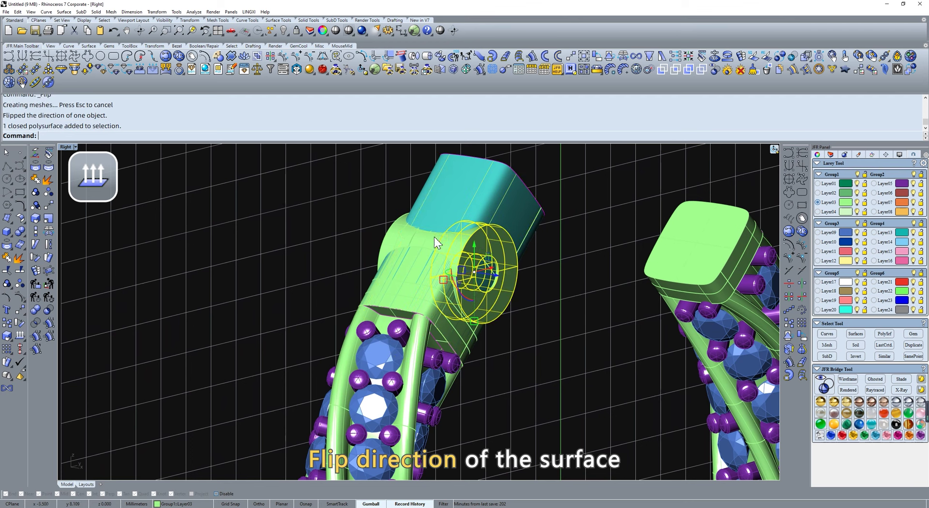
{"action": "left_click", "coordinate": [401, 228], "text": "shift"}
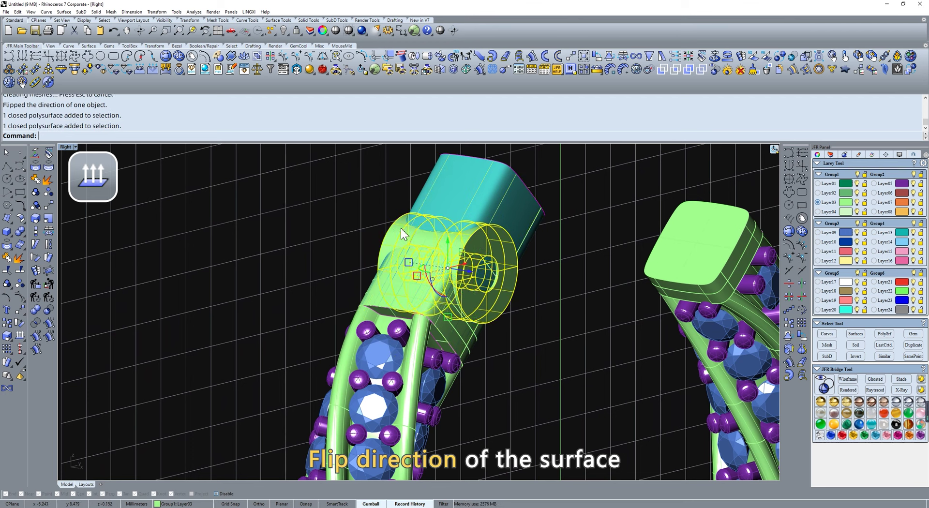
{"action": "left_click", "coordinate": [308, 21]}
{"action": "left_click", "coordinate": [27, 29]}
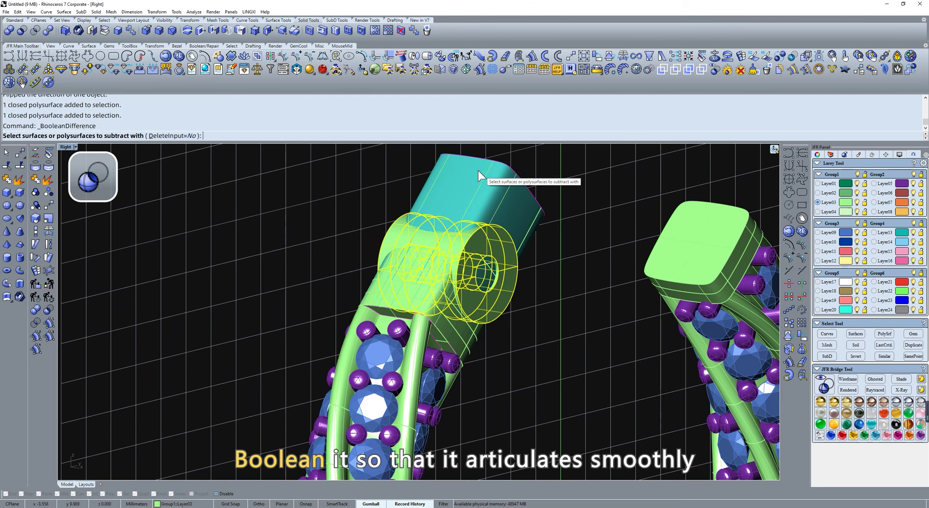
{"action": "left_click", "coordinate": [478, 171]}
{"action": "key", "text": "Return"}
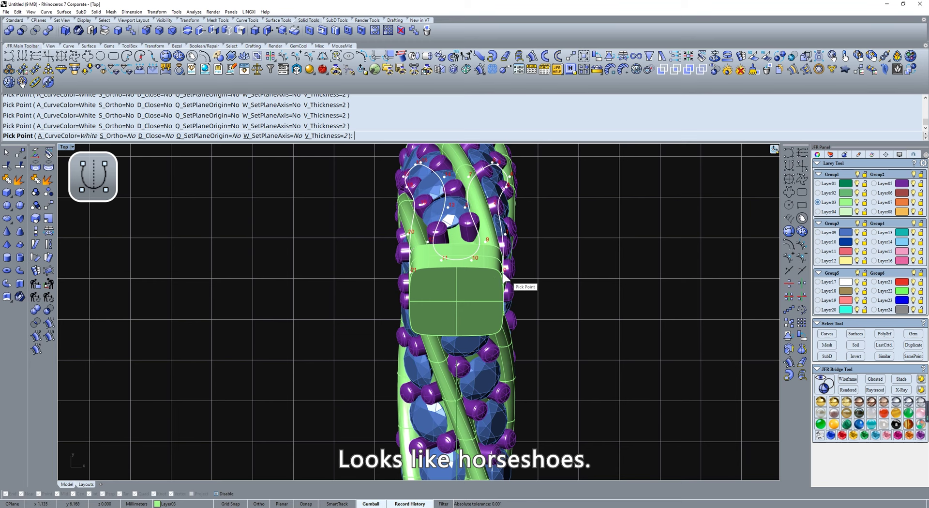
- Close the mirrored horseshoe-shaped curve above the other end plate and finish it
{"action": "type", "text": "d"}
{"action": "key", "text": "Return"}
{"action": "key", "text": "Return"}
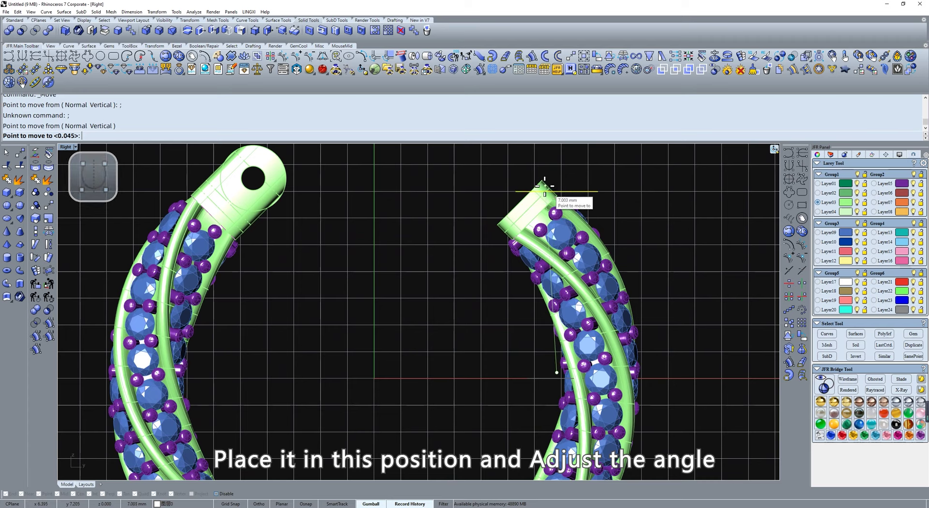
- Place the horseshoe curve at the other end of the ring, rotate it to the plate's angle and align it with the plate
{"action": "left_click", "coordinate": [554, 186]}
{"action": "scroll", "coordinate": [542, 232], "scroll_direction": "up", "scroll_amount": 5}
{"action": "left_click_drag", "start_coordinate": [519, 269], "coordinate": [528, 297]}
{"action": "scroll", "coordinate": [562, 249], "scroll_direction": "up", "scroll_amount": 6}
{"action": "type", "text": "m"}
{"action": "key", "text": "space"}
{"action": "left_click", "coordinate": [589, 274]}
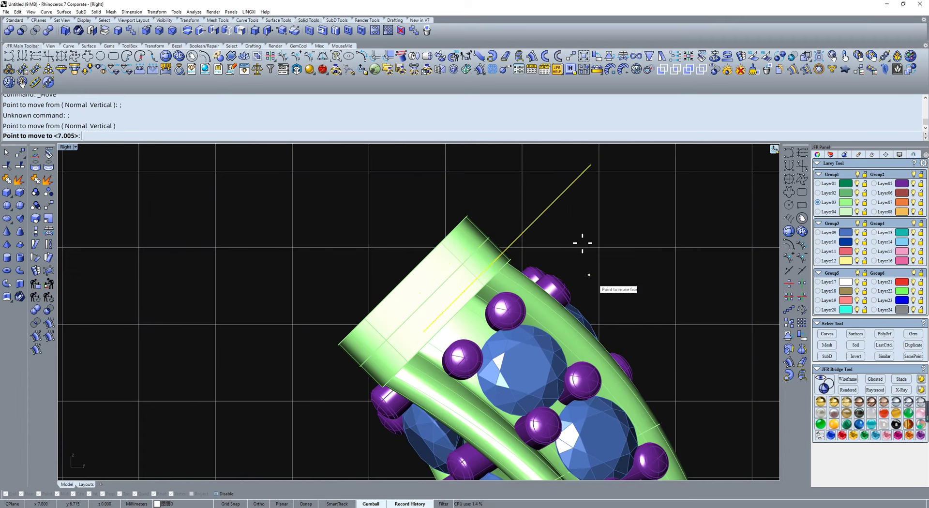
{"action": "left_click", "coordinate": [575, 216]}
- Extrude the horseshoe curve 0.8 mm with Extrude Straight
{"action": "scroll", "coordinate": [549, 194], "scroll_direction": "down", "scroll_amount": 4}
{"action": "right_click_drag", "start_coordinate": [549, 194], "coordinate": [534, 264]}
{"action": "left_click", "coordinate": [279, 20]}
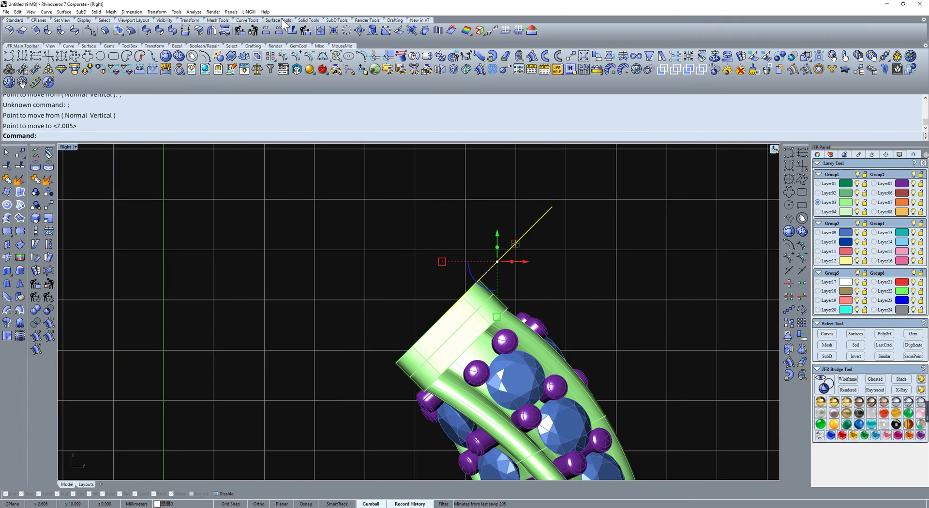
{"action": "left_click", "coordinate": [7, 271]}
{"action": "type", "text": "0.8"}
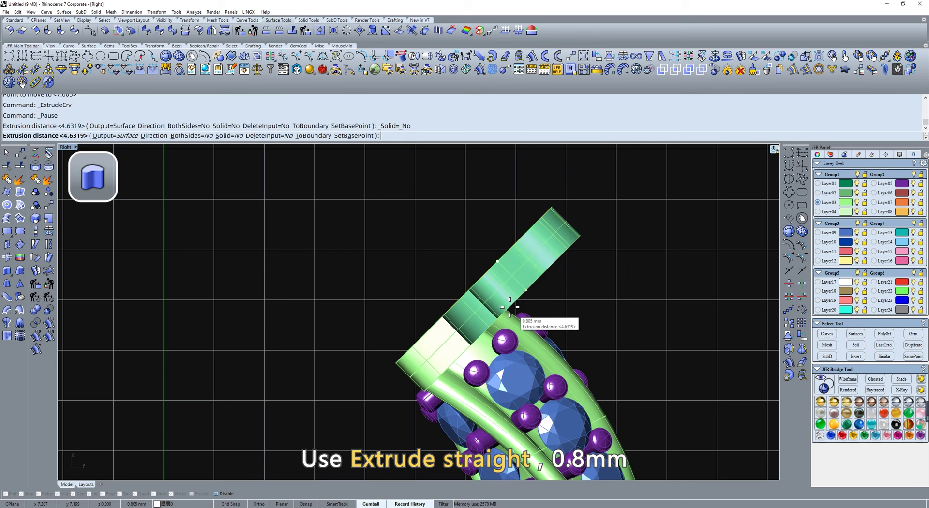
{"action": "key", "text": "Return"}
- Move the horseshoe extrusion up along the plate by about 0.24 mm to reduce the overlap, then restore the shaded display
{"action": "right_click_drag", "start_coordinate": [536, 274], "coordinate": [574, 287], "text": "ctrl+shift"}
{"action": "left_click", "coordinate": [558, 255]}
{"action": "key", "text": "ctrl+F3"}
{"action": "type", "text": "m"}
{"action": "key", "text": "space"}
{"action": "type", "text": ";"}
{"action": "left_click", "coordinate": [570, 255]}
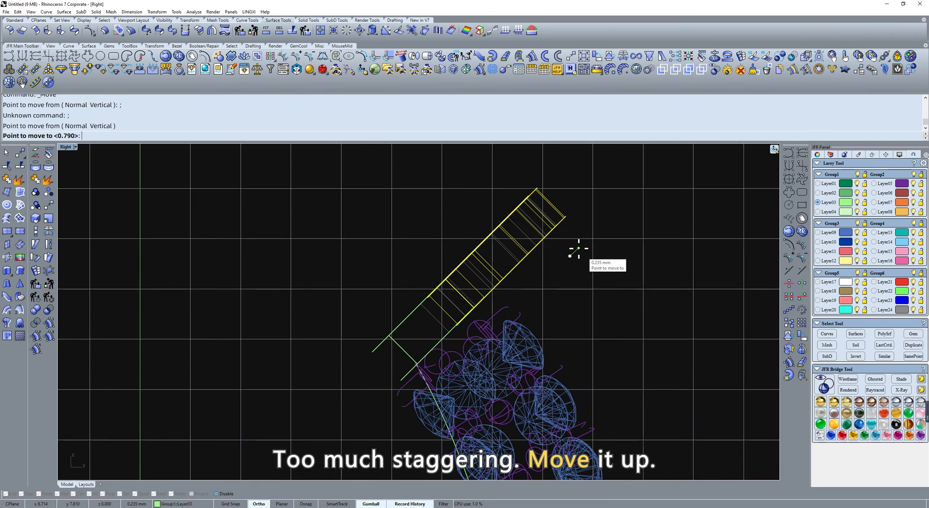
{"action": "left_click", "coordinate": [579, 247], "text": "shift"}
{"action": "type", "text": "s"}
{"action": "key", "text": "space"}
{"action": "right_click_drag", "start_coordinate": [579, 247], "coordinate": [623, 278], "text": "ctrl+shift"}
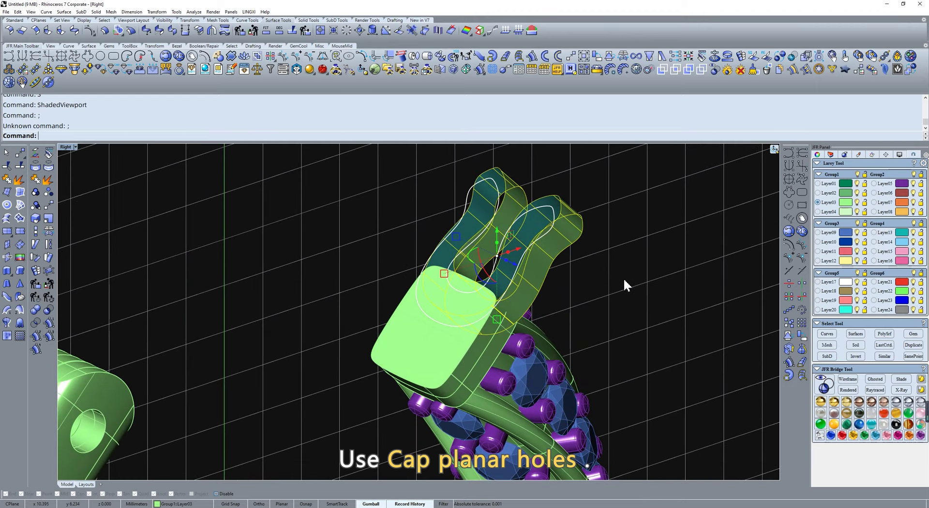
- Cap the planar holes of the horseshoe extrusion and delete its construction curve
{"action": "type", "text": "cap"}
{"action": "key", "text": "space"}
{"action": "left_click", "coordinate": [638, 202]}
{"action": "left_click", "coordinate": [542, 207]}
{"action": "right_click", "coordinate": [541, 207]}
{"action": "key", "text": "Delete"}
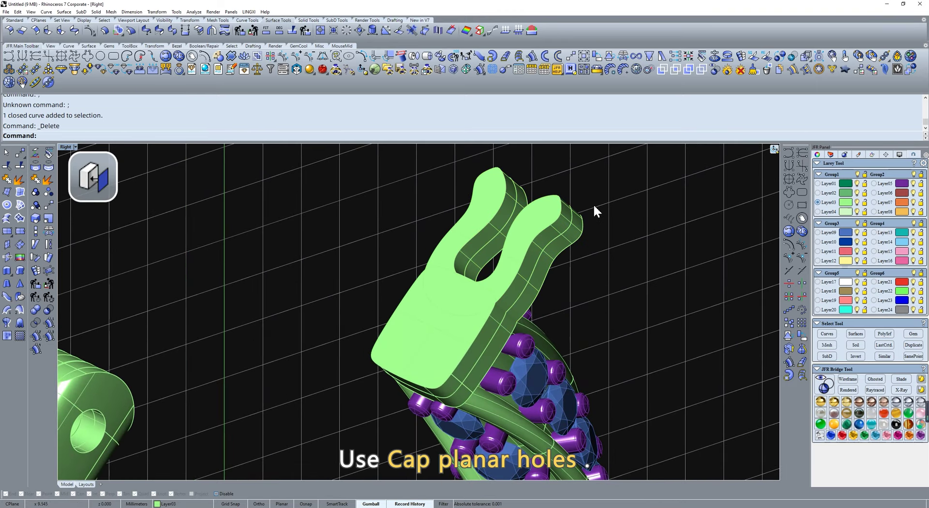
- In the Right view, draw a Simple Curve arching from the hinge through the horseshoe catch to an upturned tip beyond it
{"action": "scroll", "coordinate": [594, 204], "scroll_direction": "down", "scroll_amount": 3}
{"action": "type", "text": "r"}
{"action": "key", "text": "space"}
{"action": "type", "text": "w"}
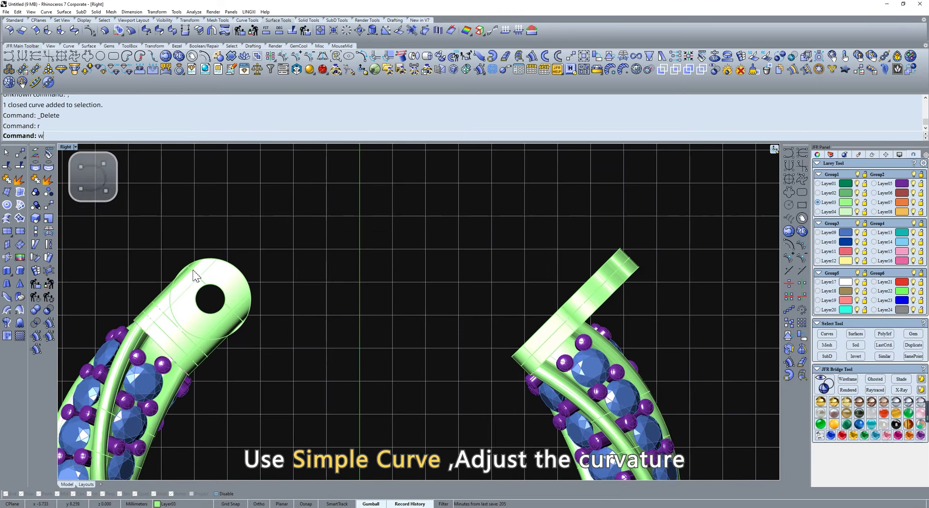
{"action": "key", "text": "space"}
{"action": "left_click", "coordinate": [199, 273]}
{"action": "left_click", "coordinate": [284, 223]}
{"action": "left_click", "coordinate": [416, 212]}
{"action": "left_click", "coordinate": [545, 235]}
{"action": "left_click", "coordinate": [601, 280]}
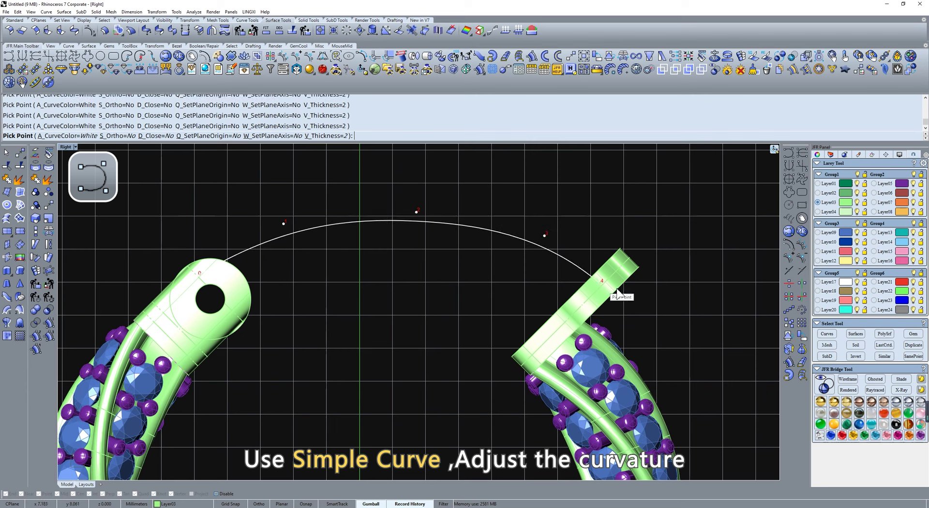
{"action": "left_click", "coordinate": [754, 296]}
- Raise and smooth the arch by adjusting its control points, and create a JFR Pipe along it with diameter 0.8
{"action": "left_click_drag", "start_coordinate": [417, 211], "coordinate": [408, 204]}
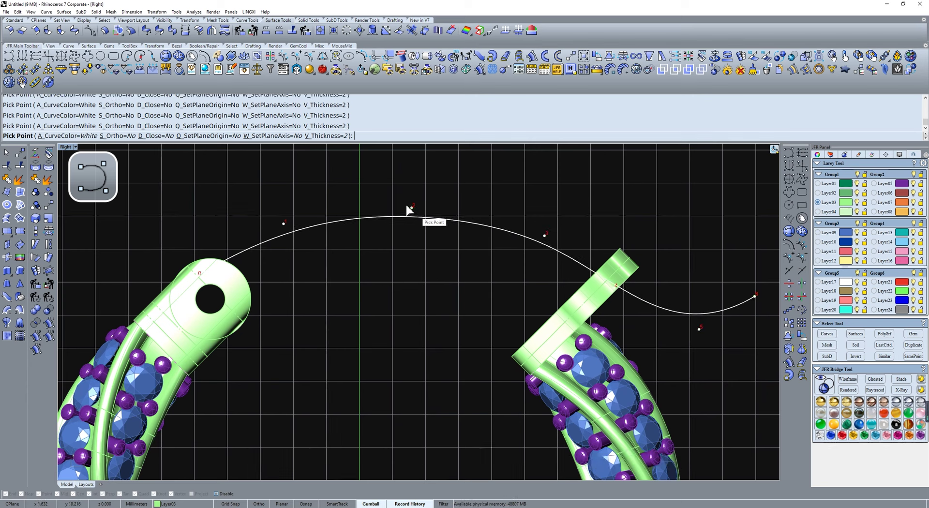
{"action": "left_click_drag", "start_coordinate": [283, 224], "coordinate": [275, 232]}
{"action": "right_click", "coordinate": [460, 232]}
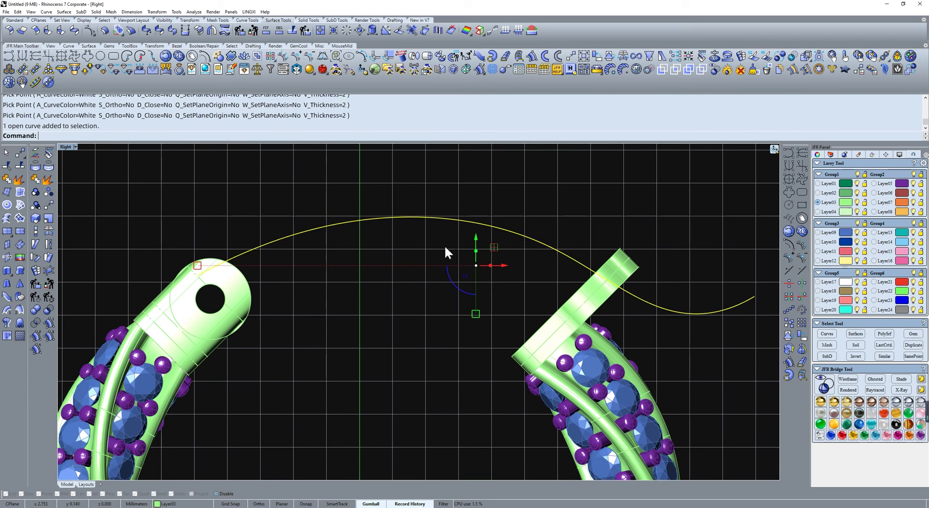
{"action": "left_click", "coordinate": [492, 56]}
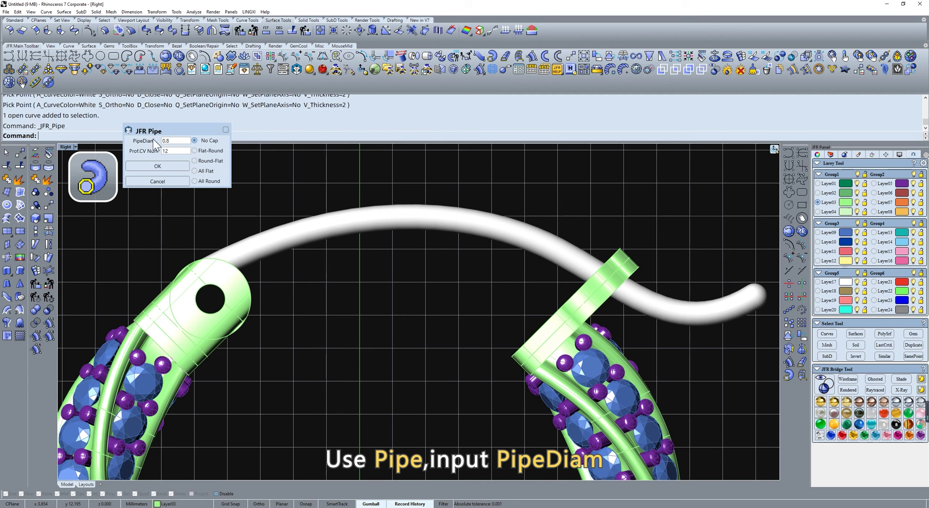
{"action": "left_click", "coordinate": [165, 165]}
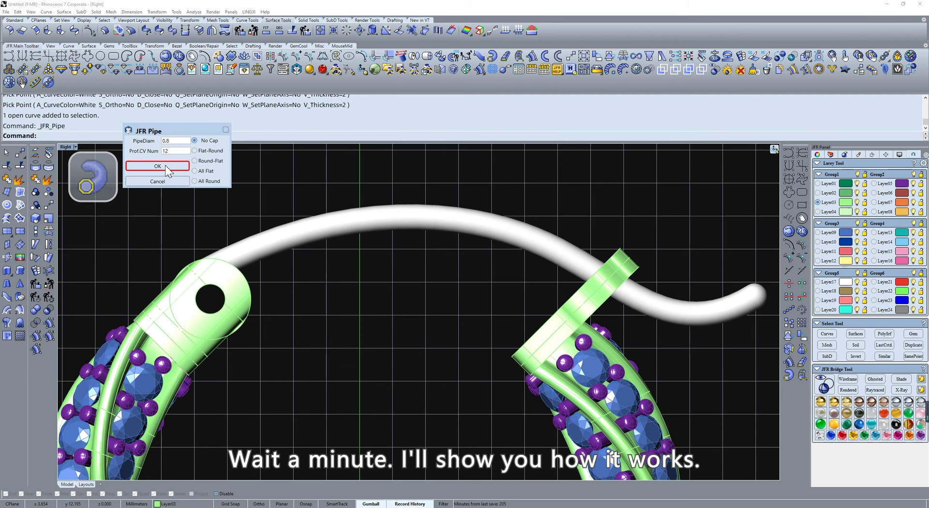
- Select the pipe together with its curve and the hinge barrel, and group them as the movable pin
{"action": "right_click_drag", "start_coordinate": [335, 193], "coordinate": [396, 224], "text": "ctrl+shift"}
{"action": "left_click", "coordinate": [401, 285]}
{"action": "type", "text": "r"}
{"action": "scroll", "coordinate": [299, 298], "scroll_direction": "up", "scroll_amount": 5}
{"action": "right_click_drag", "start_coordinate": [299, 297], "coordinate": [312, 289], "text": "ctrl+shift"}
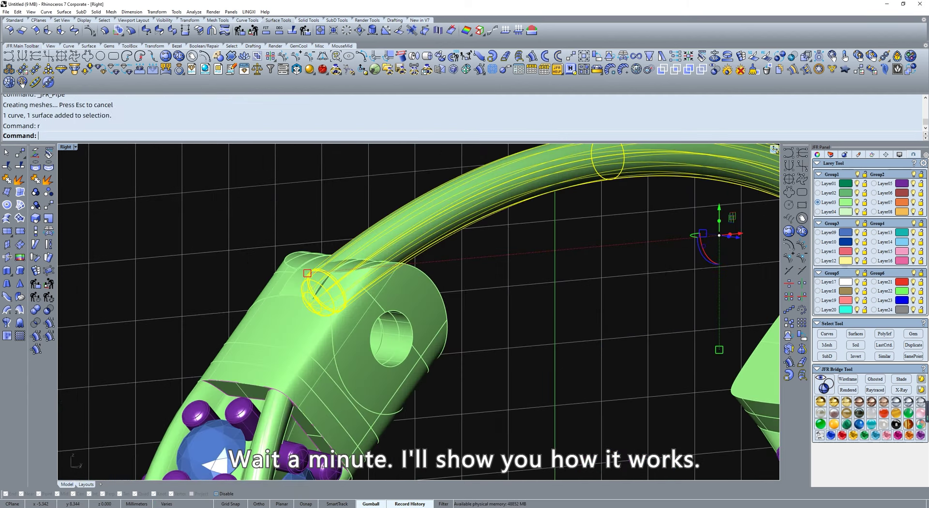
{"action": "left_click", "coordinate": [312, 288], "text": "shift"}
{"action": "scroll", "coordinate": [329, 285], "scroll_direction": "down", "scroll_amount": 5}
{"action": "mouse_move", "coordinate": [368, 275]}
{"action": "right_mouse_down", "text": "ctrl+shift"}
{"action": "mouse_move", "coordinate": [439, 268]}
{"action": "mouse_move", "coordinate": [380, 270]}
{"action": "right_mouse_up", "text": "ctrl+shift"}
{"action": "type", "text": "gg"}
{"action": "key", "text": "space"}
- In the Right view, rotate the movable pin about the center of the hinge hole so it rests in the horseshoe catch
{"action": "type", "text": "r"}
{"action": "key", "text": "space"}
{"action": "type", "text": "ro"}
{"action": "key", "text": "space"}
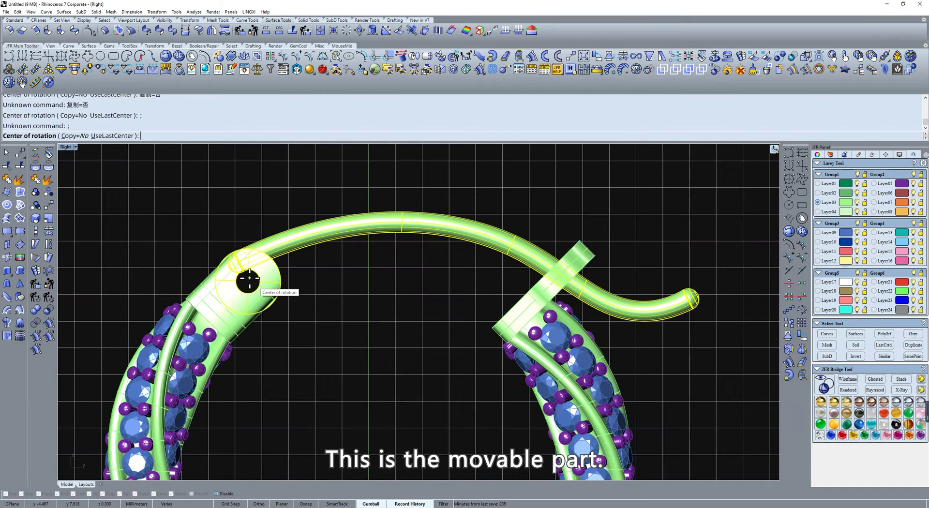
{"action": "left_click", "coordinate": [249, 279]}
{"action": "right_click_drag", "start_coordinate": [502, 237], "coordinate": [549, 258], "text": "ctrl+shift"}
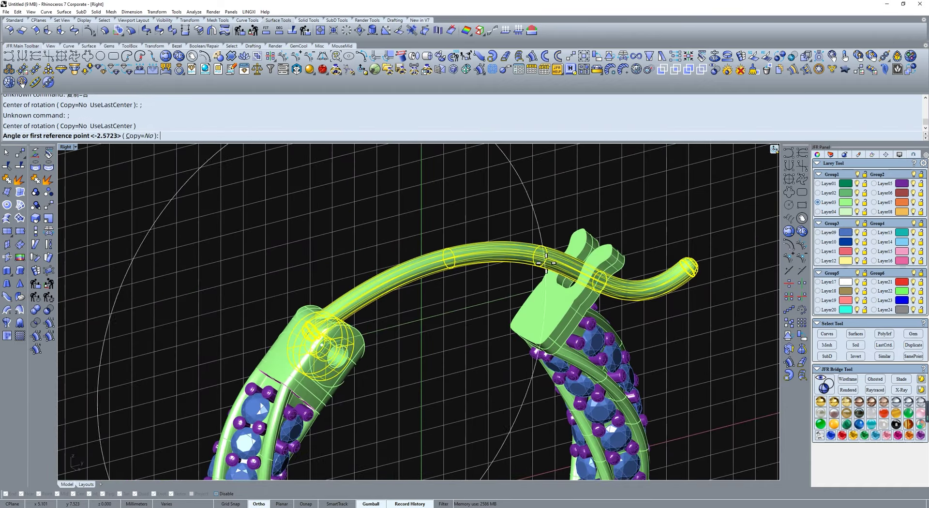
{"action": "left_click", "coordinate": [550, 259]}
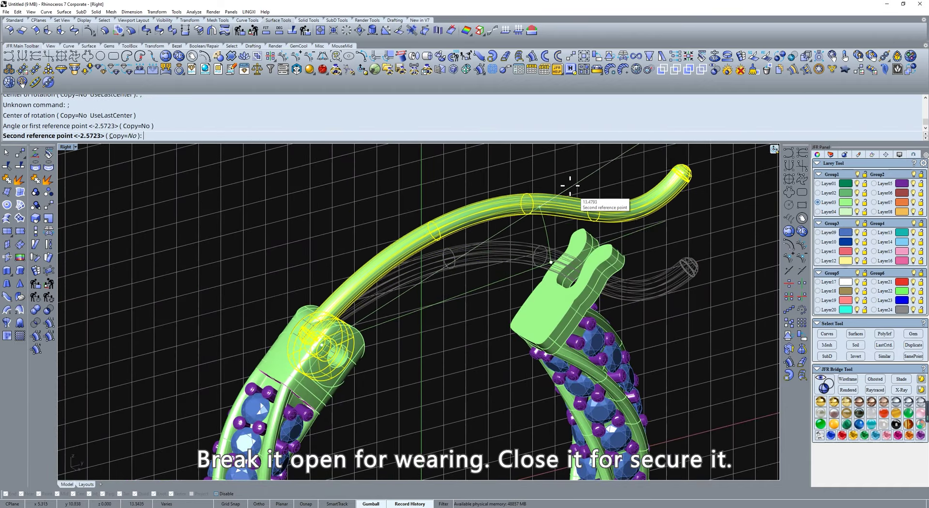
{"action": "left_click", "coordinate": [575, 255]}
{"action": "key", "text": "Escape"}
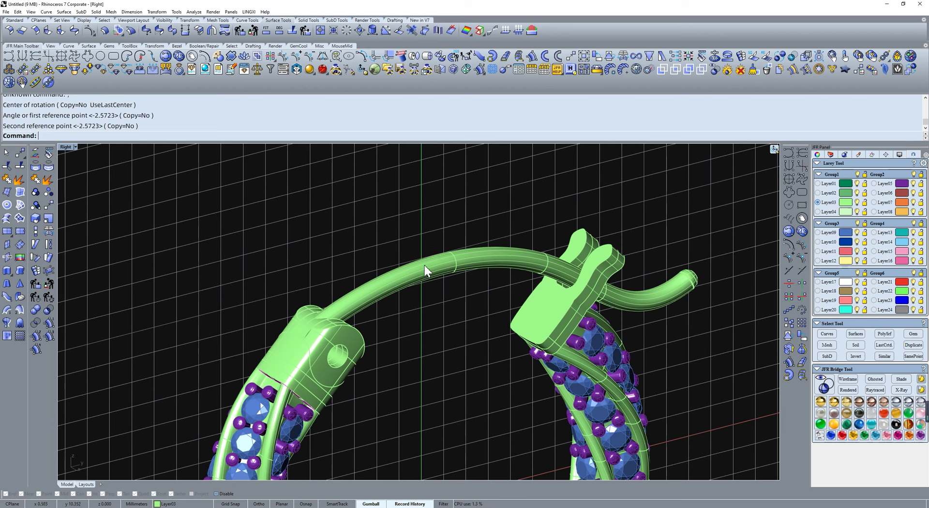
- Move the grouped pin out of the hinge to expose its barrel, and return to the Right view
{"action": "left_click_drag", "start_coordinate": [425, 265], "coordinate": [508, 239]}
{"action": "right_click_drag", "start_coordinate": [421, 232], "coordinate": [397, 198], "text": "ctrl+shift"}
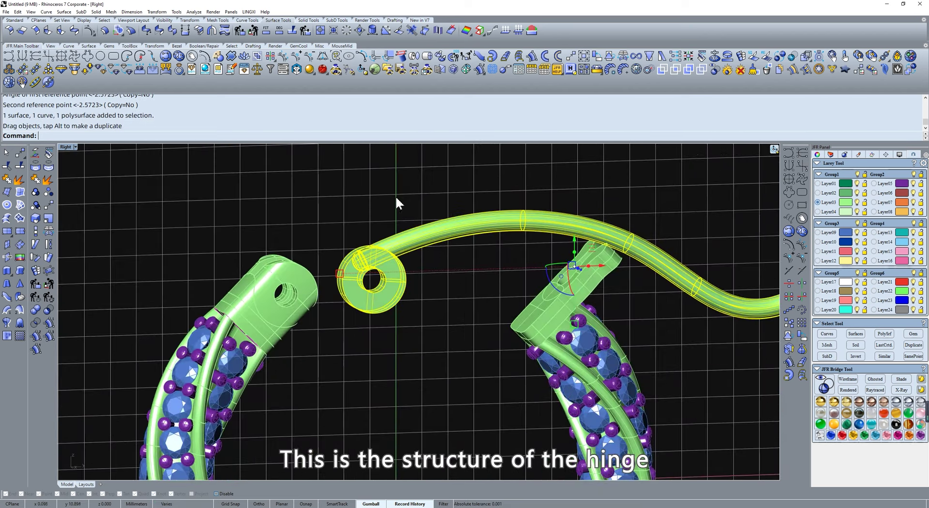
{"action": "type", "text": "r"}
{"action": "key", "text": "space"}
{"action": "scroll", "coordinate": [399, 198], "scroll_direction": "down", "scroll_amount": 2}
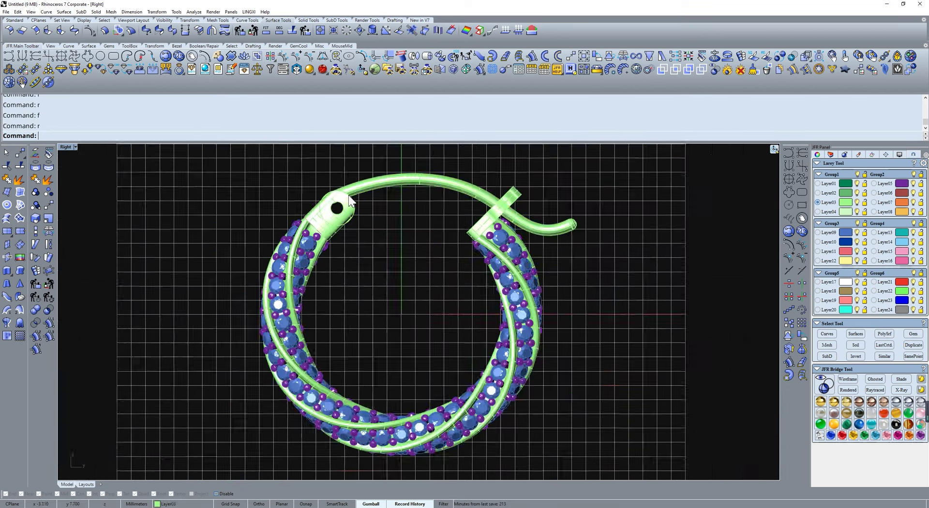
- Fillet the outer edges of the hinge end plate with a 0.1 radius
{"action": "scroll", "coordinate": [349, 208], "scroll_direction": "up", "scroll_amount": 12}
{"action": "right_click_drag", "start_coordinate": [352, 216], "coordinate": [426, 267], "text": "ctrl+shift"}
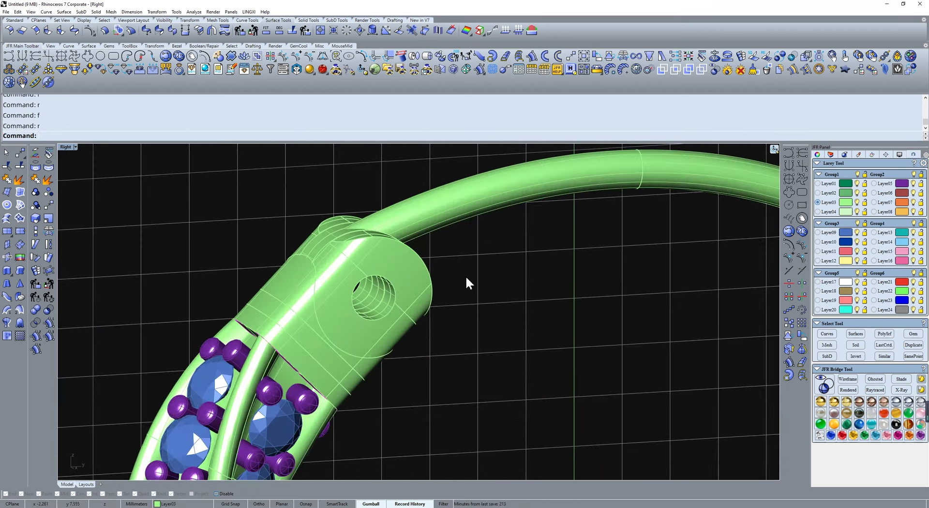
{"action": "left_click", "coordinate": [310, 20]}
{"action": "left_click", "coordinate": [160, 30]}
{"action": "type", "text": "0.1"}
{"action": "key", "text": "Return"}
{"action": "left_click", "coordinate": [386, 235]}
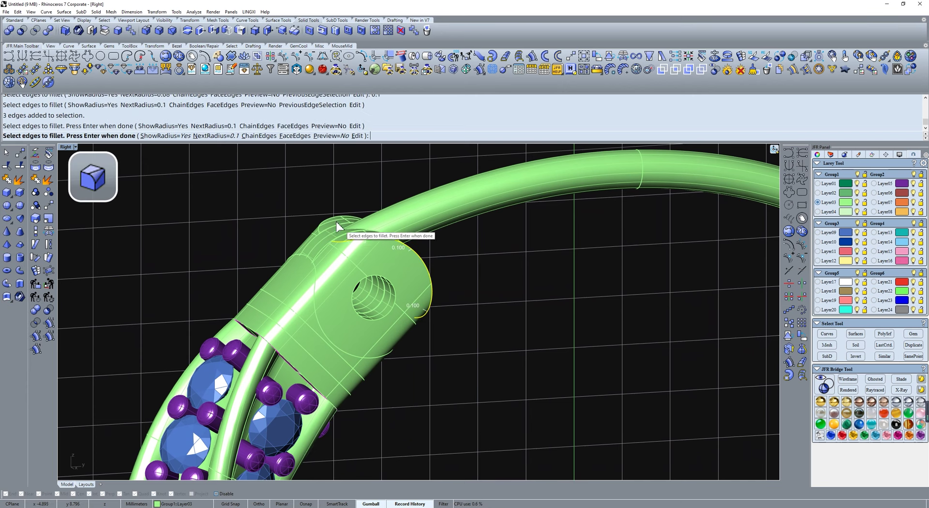
{"action": "right_click_drag", "start_coordinate": [337, 222], "coordinate": [349, 224], "text": "ctrl+shift"}
{"action": "left_click", "coordinate": [349, 225]}
{"action": "key", "text": "Return"}
{"action": "key", "text": "Return"}
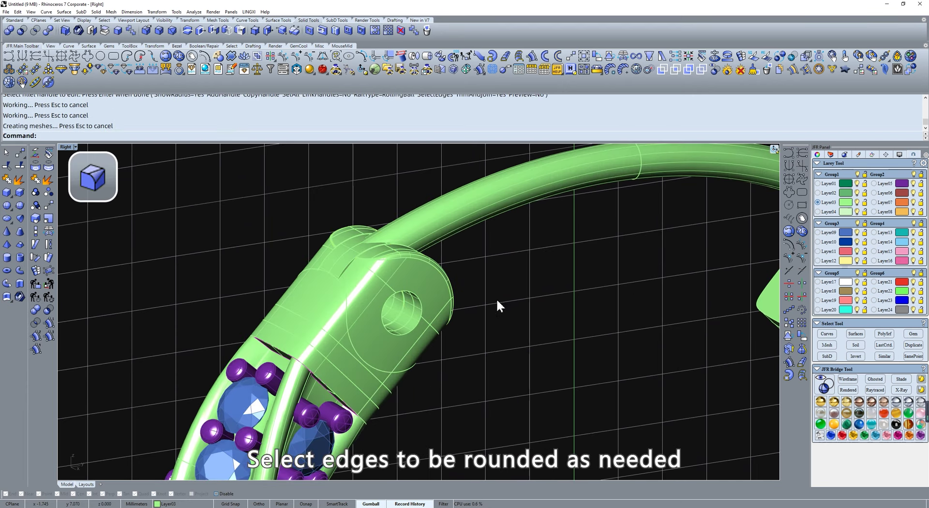
- Fillet the edges of the hinge hole and the outline edges of the horseshoe catch with a 0.1 radius
{"action": "right_click_drag", "start_coordinate": [497, 300], "coordinate": [474, 323], "text": "ctrl+shift"}
{"action": "left_click", "coordinate": [349, 310]}
{"action": "left_click", "coordinate": [160, 30]}
{"action": "left_click", "coordinate": [398, 361]}
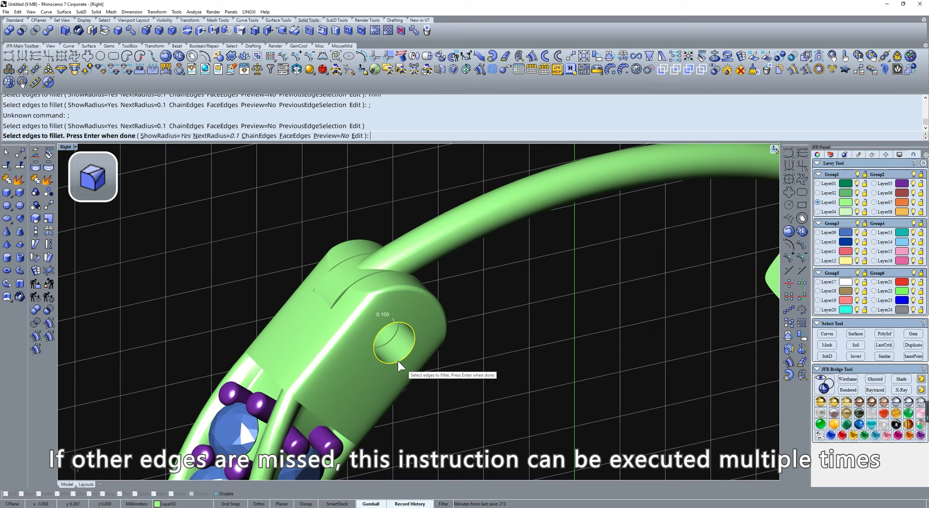
{"action": "right_click_drag", "start_coordinate": [361, 329], "coordinate": [483, 307], "text": "ctrl+shift"}
{"action": "left_click", "coordinate": [484, 308]}
{"action": "scroll", "coordinate": [451, 213], "scroll_direction": "down", "scroll_amount": 5}
{"action": "right_click_drag", "start_coordinate": [451, 213], "coordinate": [489, 320]}
{"action": "scroll", "coordinate": [382, 300], "scroll_direction": "up", "scroll_amount": 6}
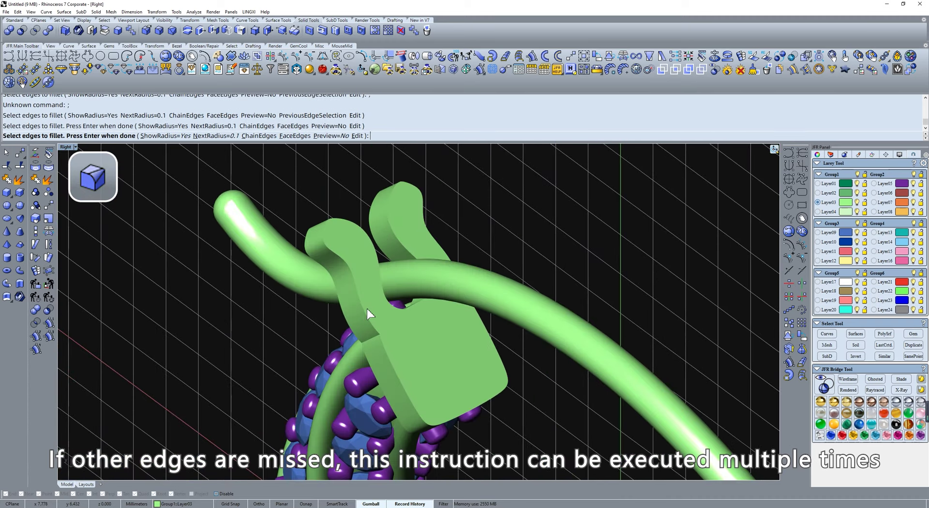
{"action": "left_click", "coordinate": [367, 309]}
{"action": "left_click", "coordinate": [349, 328]}
{"action": "key", "text": "Return"}
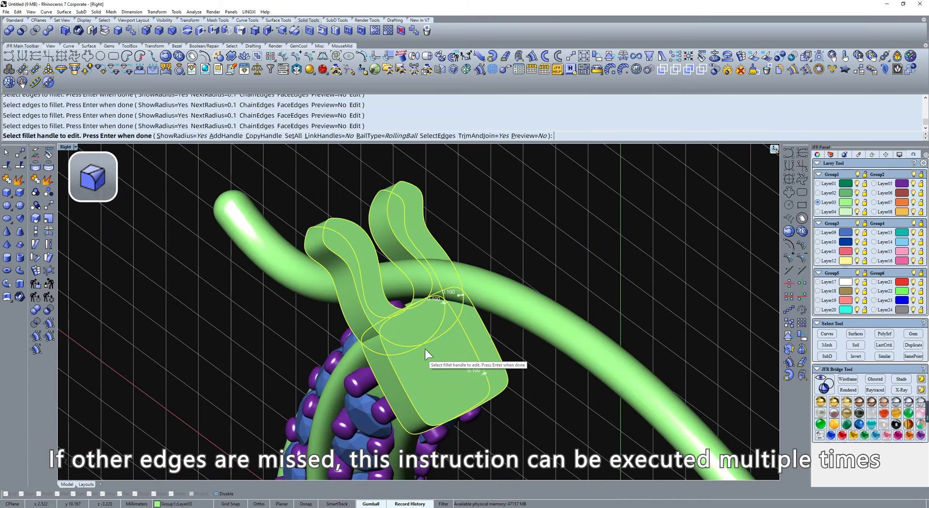
{"action": "key", "text": "Return"}
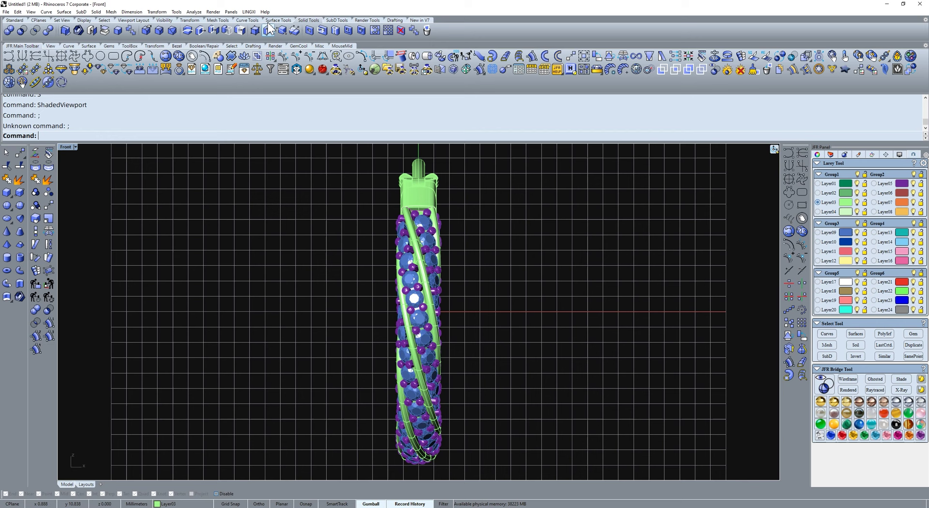
- Create a large rectangular plane around the model in the Front view
{"action": "left_click", "coordinate": [270, 21]}
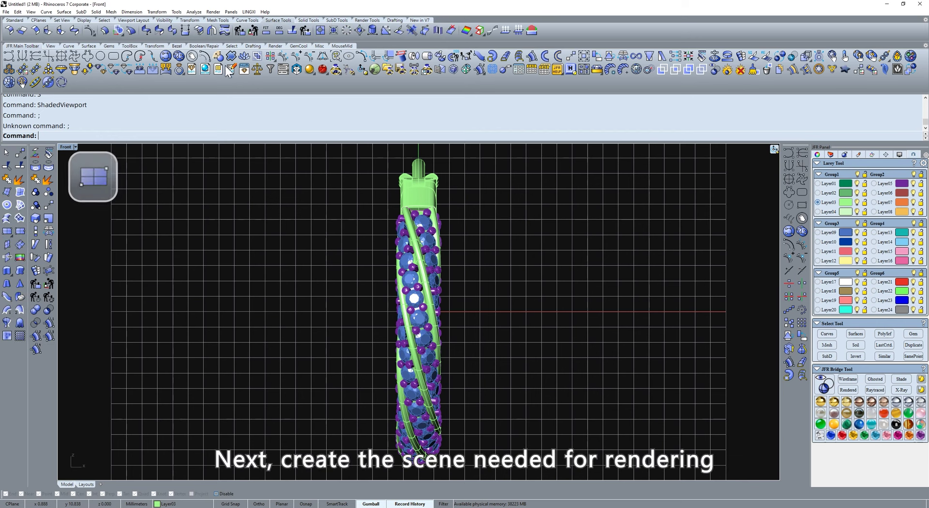
{"action": "scroll", "coordinate": [349, 204], "scroll_direction": "down", "scroll_amount": 8}
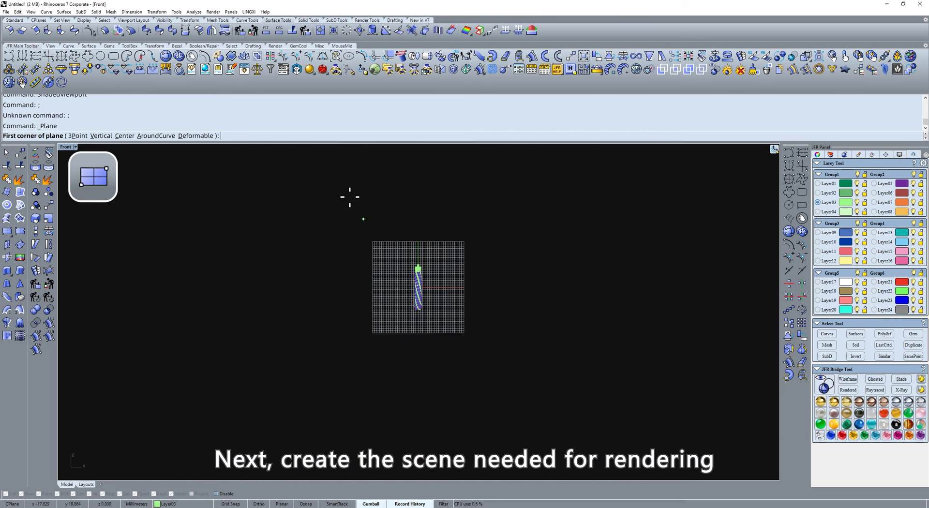
{"action": "left_click", "coordinate": [321, 163]}
{"action": "left_click", "coordinate": [507, 412]}
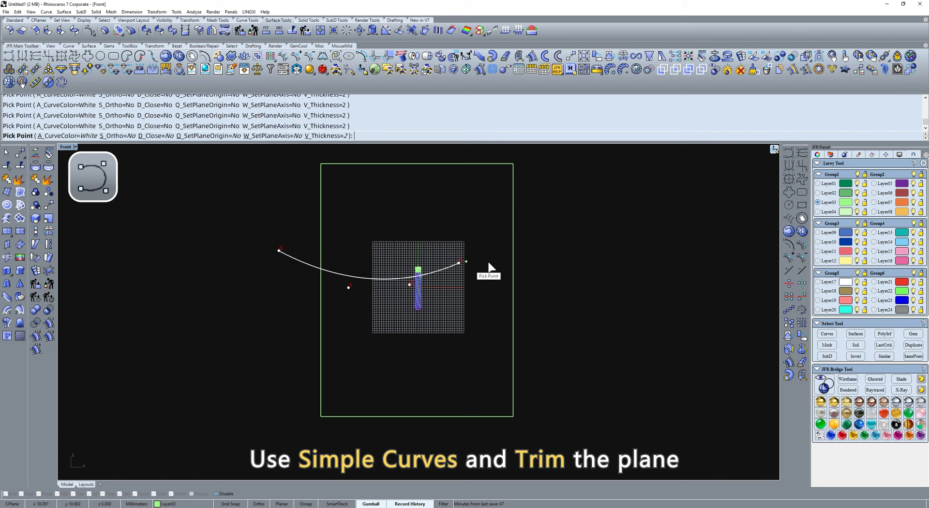
- Extend the Simple Curve across the plane into a gentle S-shape ending beyond its far edge, and adjust its control point
{"action": "left_click", "coordinate": [511, 261]}
{"action": "left_click", "coordinate": [613, 296]}
{"action": "left_click_drag", "start_coordinate": [512, 261], "coordinate": [479, 278]}
{"action": "right_click", "coordinate": [563, 258]}
- Trim away the lower part of the plane along the S-shaped curve and delete the curve
{"action": "left_click", "coordinate": [19, 166]}
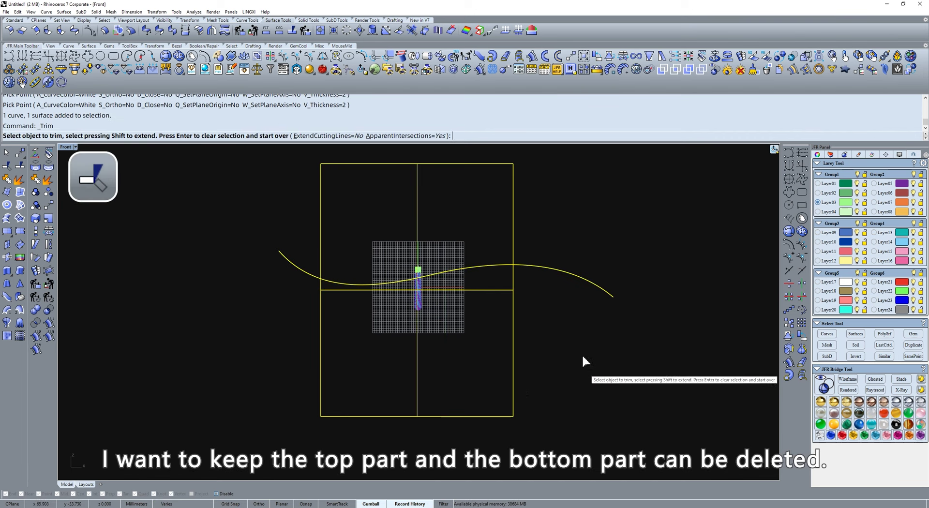
{"action": "left_click", "coordinate": [441, 356]}
{"action": "key", "text": "Return"}
{"action": "left_click", "coordinate": [405, 274]}
{"action": "key", "text": "Delete"}
- Move the whole earring to one side of the vertical axis and mirror a copy to the other side
{"action": "scroll", "coordinate": [405, 275], "scroll_direction": "up", "scroll_amount": 5}
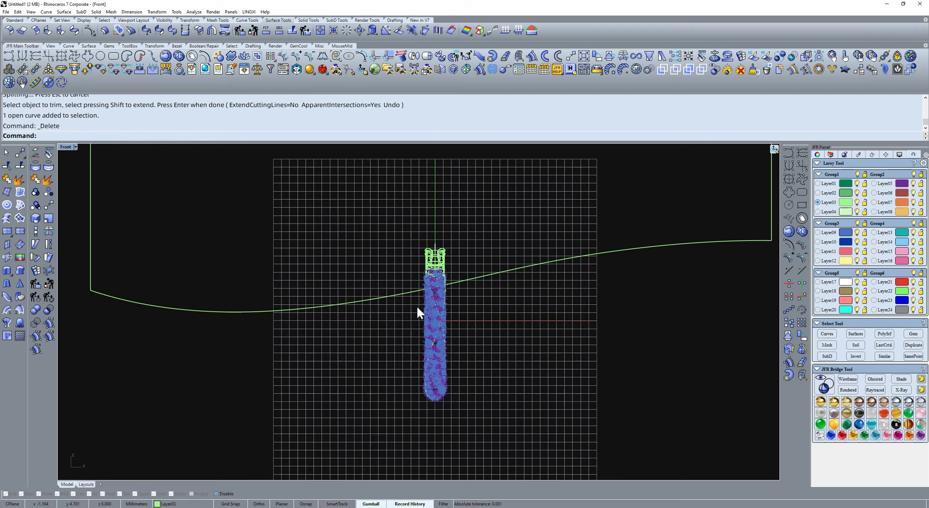
{"action": "left_click_drag", "start_coordinate": [370, 440], "coordinate": [476, 216]}
{"action": "left_click_drag", "start_coordinate": [453, 304], "coordinate": [405, 315]}
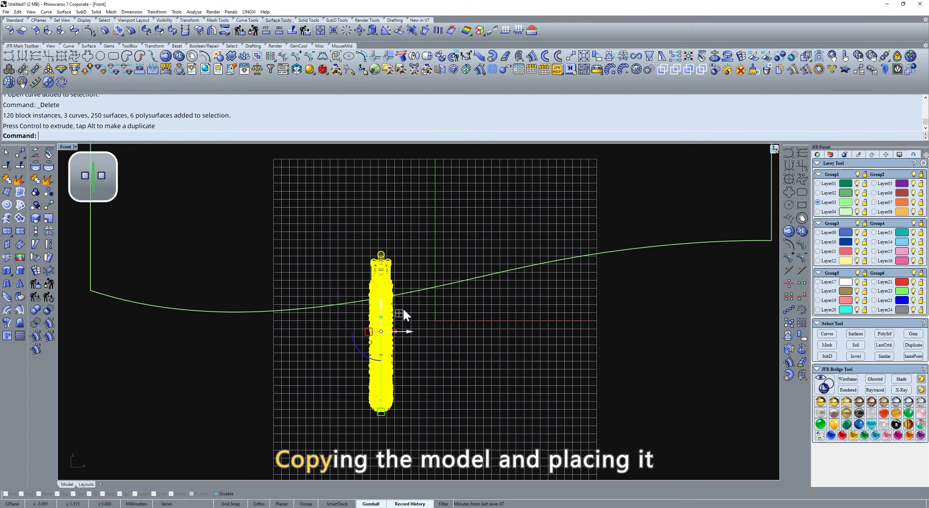
{"action": "left_click", "coordinate": [802, 284]}
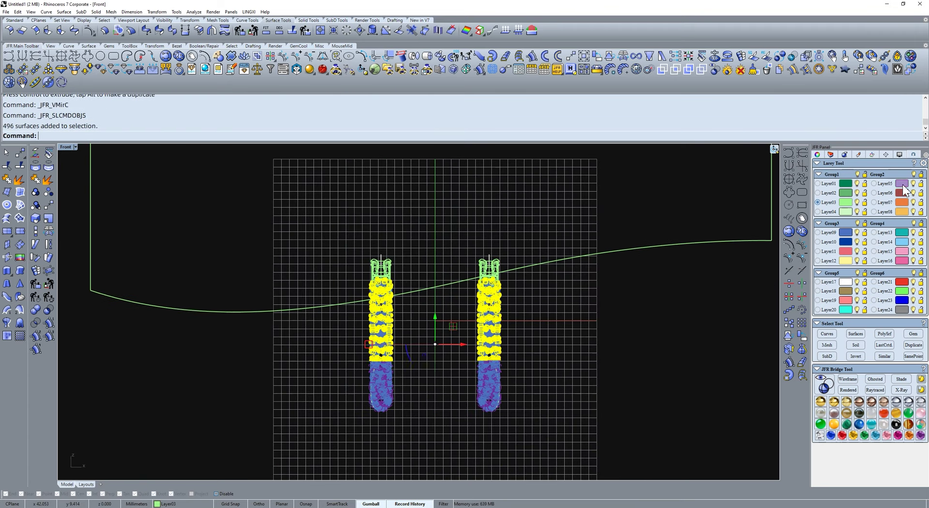
- Duplicate the earring pair to its left and assign the copied metal parts to Layer06
{"action": "left_click", "coordinate": [679, 289]}
{"action": "left_click_drag", "start_coordinate": [335, 445], "coordinate": [555, 217]}
{"action": "left_click_drag", "start_coordinate": [456, 314], "coordinate": [245, 341], "text": "alt"}
{"action": "left_click", "coordinate": [647, 345]}
{"action": "left_click", "coordinate": [848, 203]}
{"action": "left_click_drag", "start_coordinate": [553, 445], "coordinate": [355, 207], "text": "ctrl"}
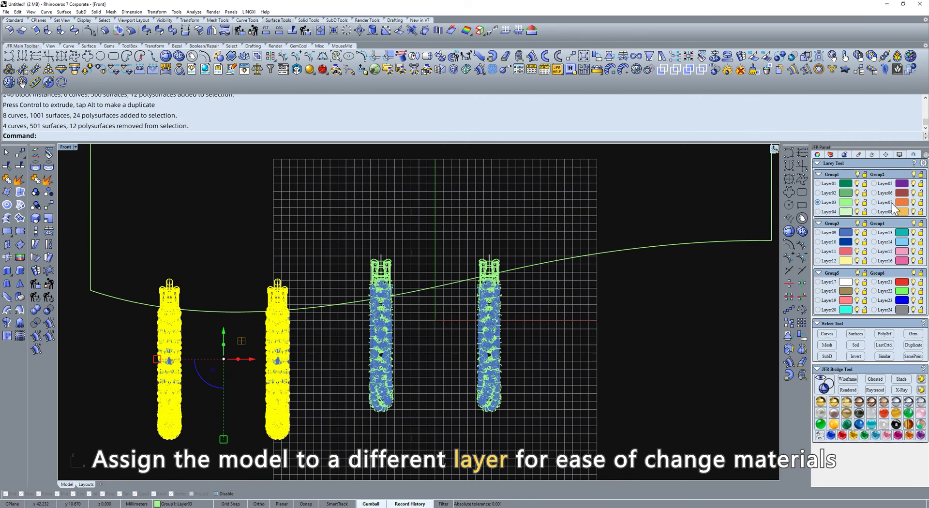
{"action": "left_click", "coordinate": [901, 193]}
- Duplicate the middle earring pair to its right, slightly higher, and assign the copied metal parts to Layer07
{"action": "left_click", "coordinate": [524, 377]}
{"action": "left_click_drag", "start_coordinate": [349, 450], "coordinate": [575, 207]}
{"action": "left_click_drag", "start_coordinate": [435, 333], "coordinate": [667, 293], "text": "alt"}
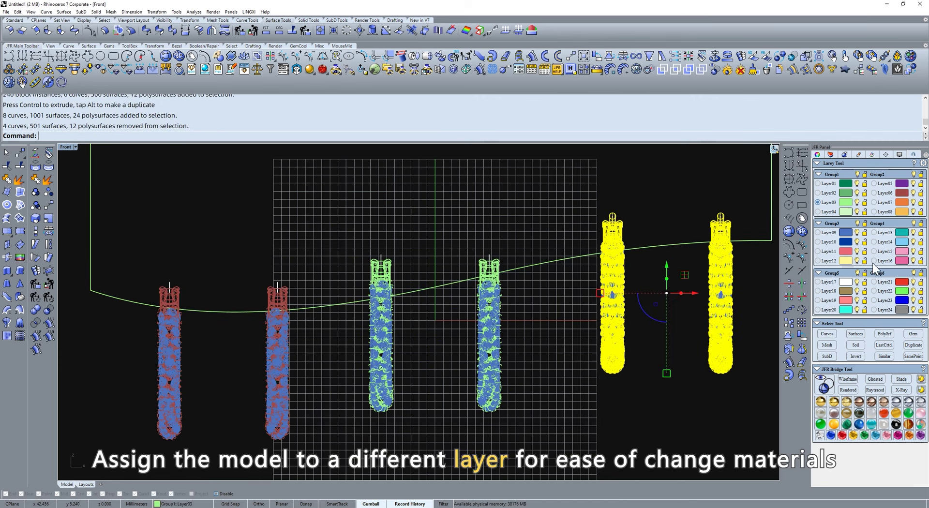
{"action": "left_click", "coordinate": [578, 369]}
- Shade the viewport and assign the trimmed plane to Layer01
{"action": "type", "text": "s"}
{"action": "key", "text": "space"}
{"action": "type", "text": ";"}
{"action": "key", "text": "space"}
{"action": "left_click", "coordinate": [533, 261]}
{"action": "left_click", "coordinate": [847, 183]}
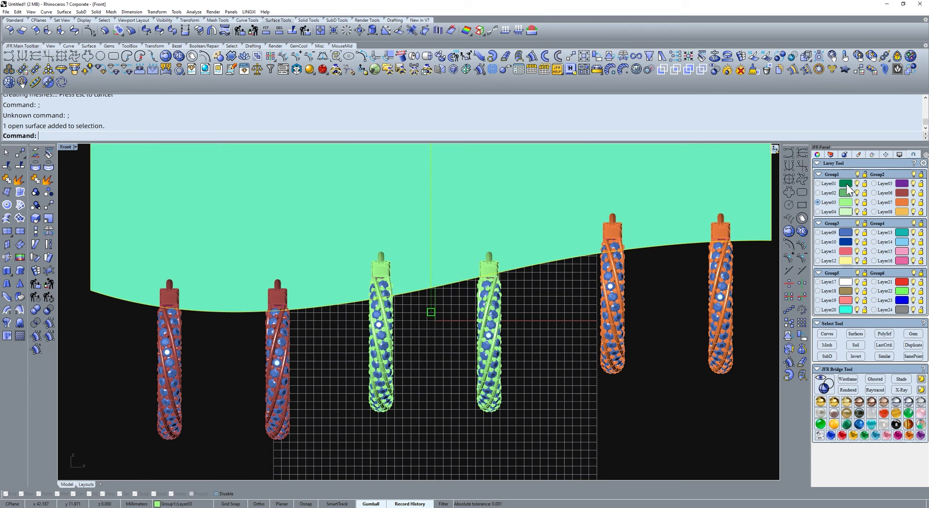
{"action": "left_click", "coordinate": [663, 304]}
- Assign the gems of the orange earring pair to Layer17 and those of the brown pair to Layer13
{"action": "left_click", "coordinate": [618, 315]}
{"action": "key", "text": "Escape"}
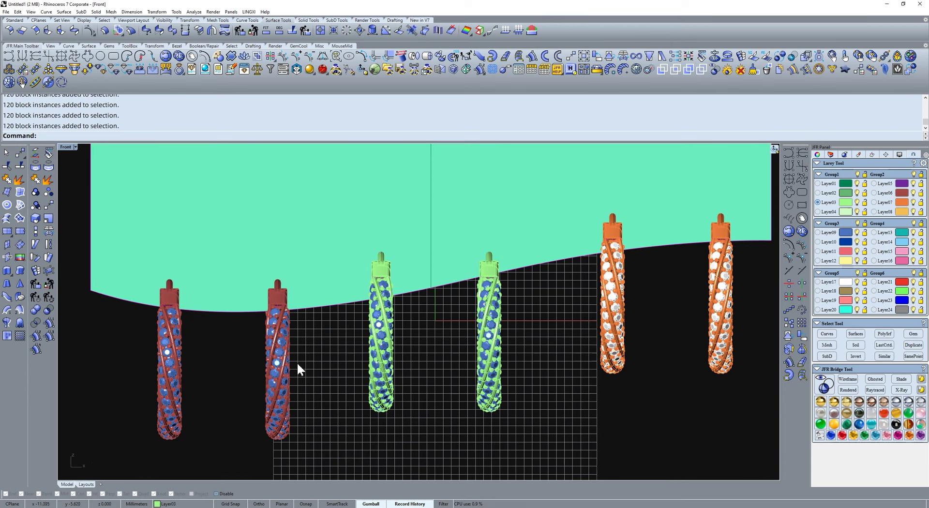
{"action": "left_click", "coordinate": [286, 370]}
{"action": "left_click", "coordinate": [904, 235]}
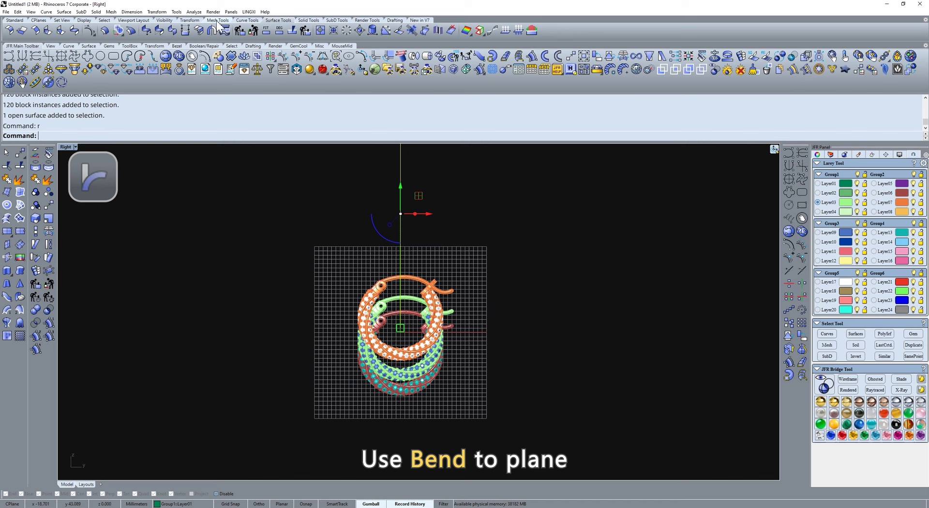
- In the Right view, bend the upright trimmed plane over into a nearly horizontal shelf and adjust its position above the earrings
{"action": "left_click", "coordinate": [216, 20]}
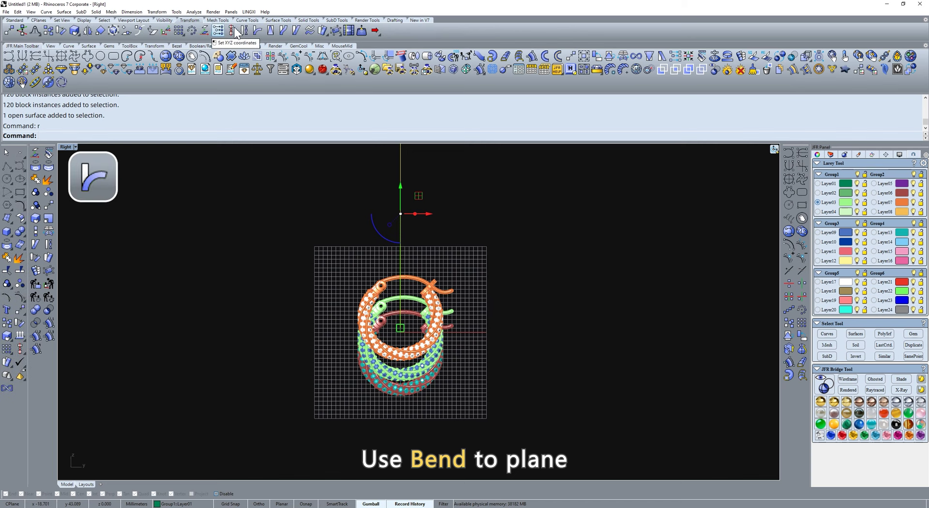
{"action": "left_click", "coordinate": [400, 330]}
{"action": "left_click", "coordinate": [400, 270]}
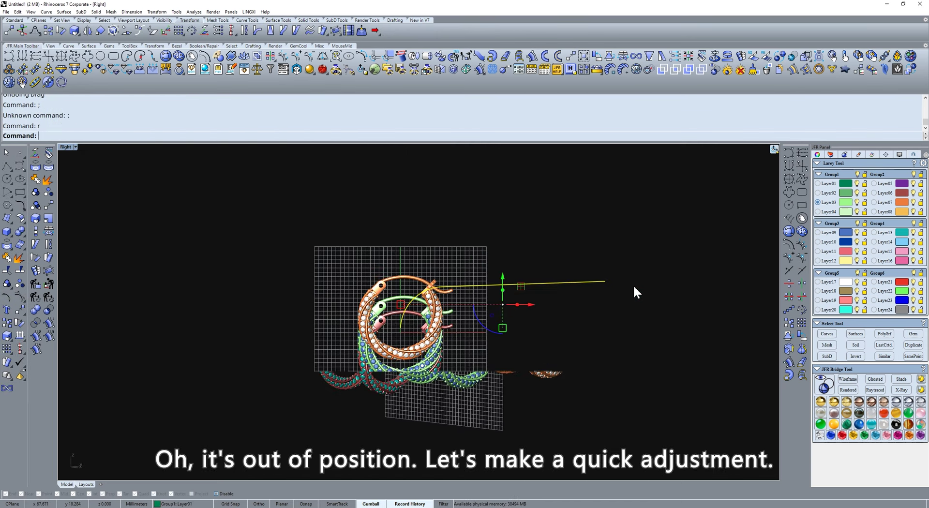
{"action": "left_click_drag", "start_coordinate": [520, 286], "coordinate": [511, 271]}
- Reposition the earrings so that they hang from the curved front edge of the bent plane
{"action": "type", "text": "f"}
{"action": "key", "text": "Return"}
{"action": "left_click", "coordinate": [516, 362]}
{"action": "left_click", "coordinate": [513, 360]}
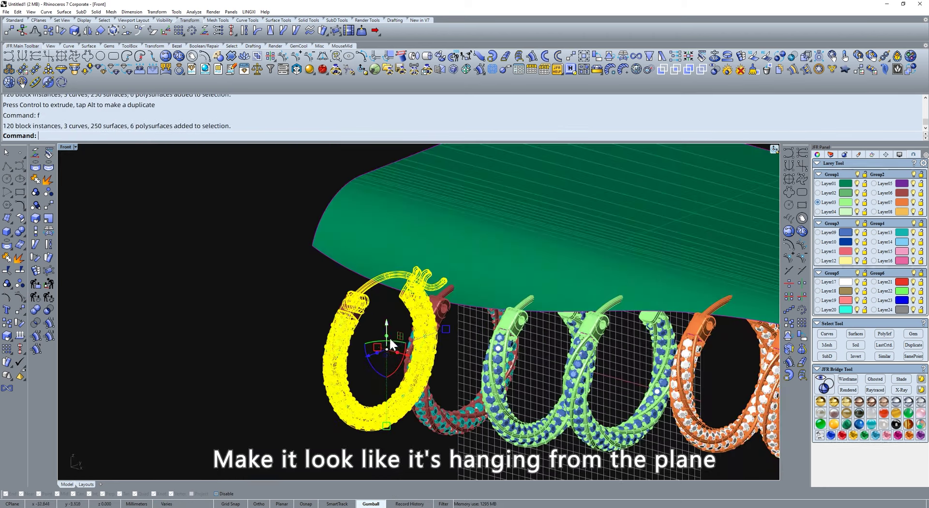
{"action": "left_click_drag", "start_coordinate": [389, 337], "coordinate": [388, 312]}
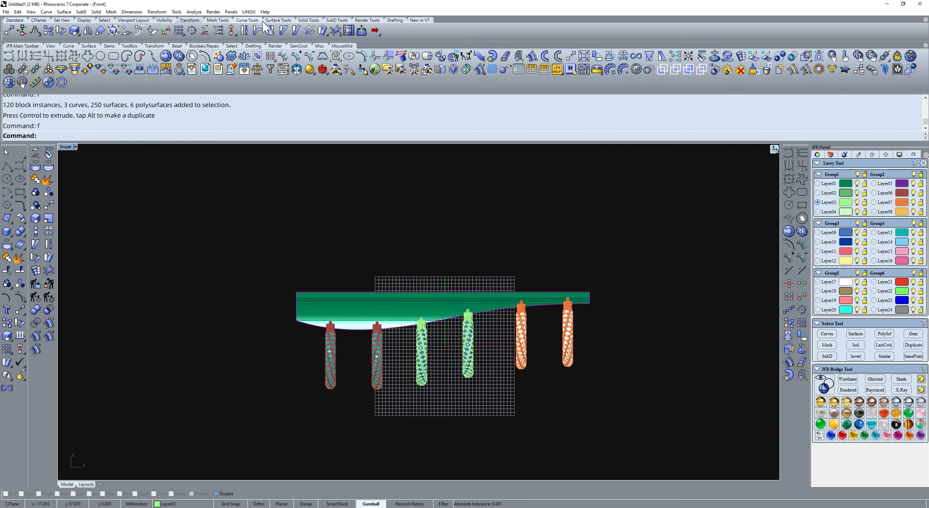
- Create a second large rectangular plane in the Front view as a background for the hanging earrings
{"action": "left_click", "coordinate": [278, 21]}
{"action": "left_click", "coordinate": [8, 193]}
{"action": "left_click", "coordinate": [7, 232]}
{"action": "scroll", "coordinate": [213, 219], "scroll_direction": "down", "scroll_amount": 6}
{"action": "left_click", "coordinate": [226, 163]}
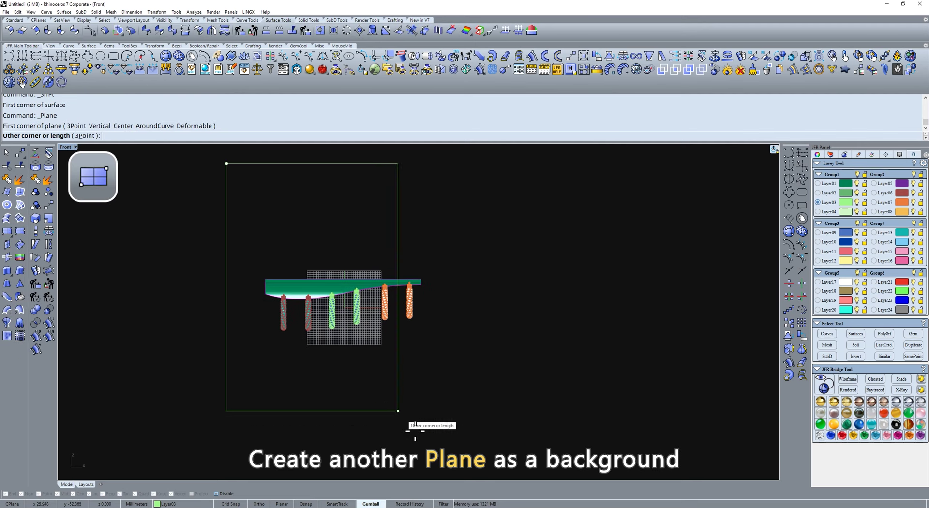
{"action": "left_click", "coordinate": [416, 430]}
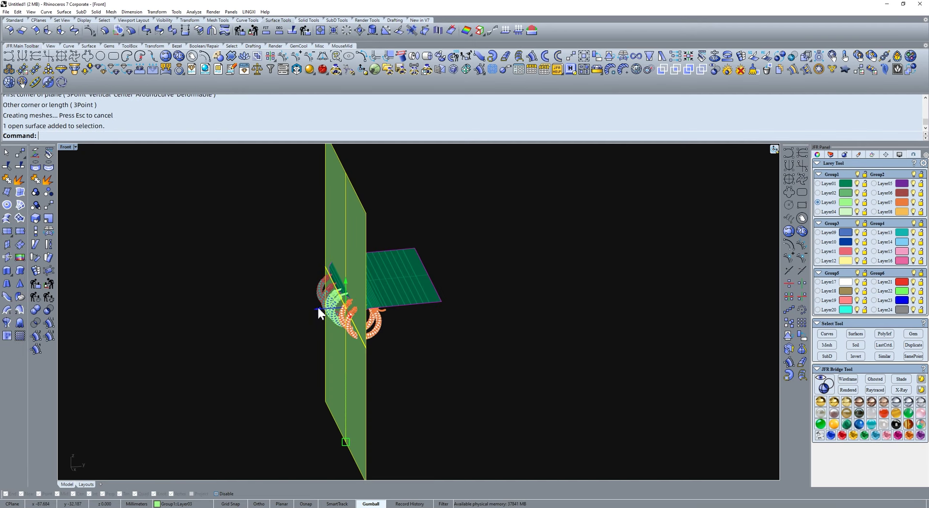
- Move the background plane behind the bent plane and assign it to Layer02
{"action": "left_click_drag", "start_coordinate": [317, 306], "coordinate": [388, 306]}
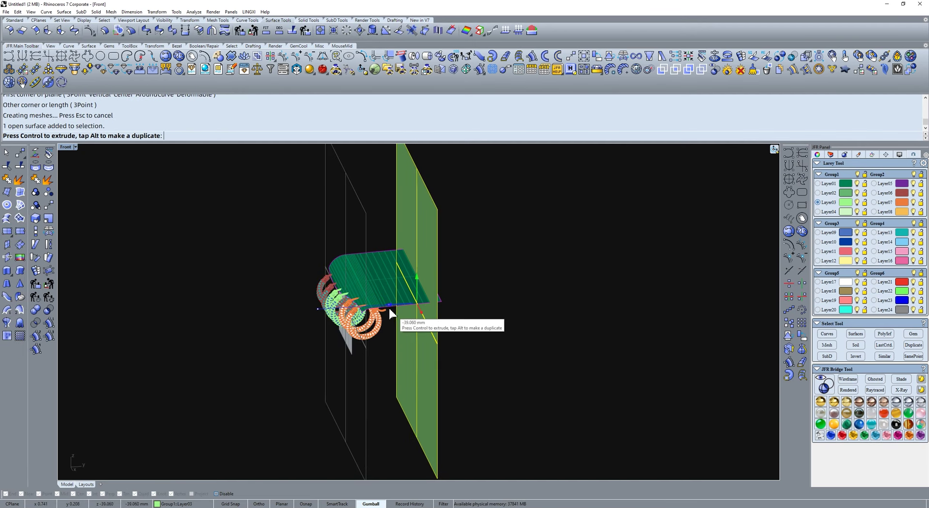
{"action": "left_click", "coordinate": [846, 193]}
- Select the entire scene in the Front view and export it to KeyShot with the JFR Bridge Tool
{"action": "type", "text": "f"}
{"action": "key", "text": "Return"}
{"action": "scroll", "coordinate": [559, 239], "scroll_direction": "down", "scroll_amount": 2}
{"action": "left_click_drag", "start_coordinate": [580, 212], "coordinate": [218, 392]}
{"action": "left_click", "coordinate": [348, 70]}
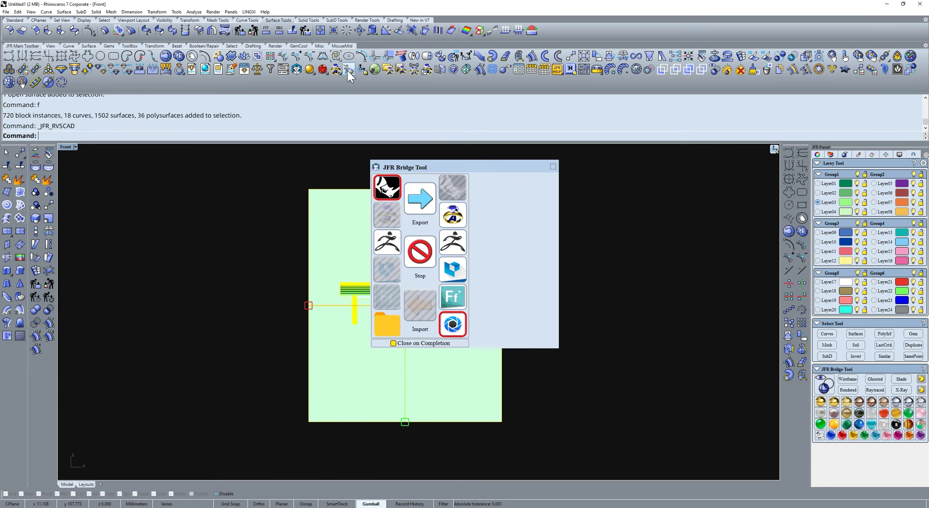
{"action": "left_click", "coordinate": [427, 199]}
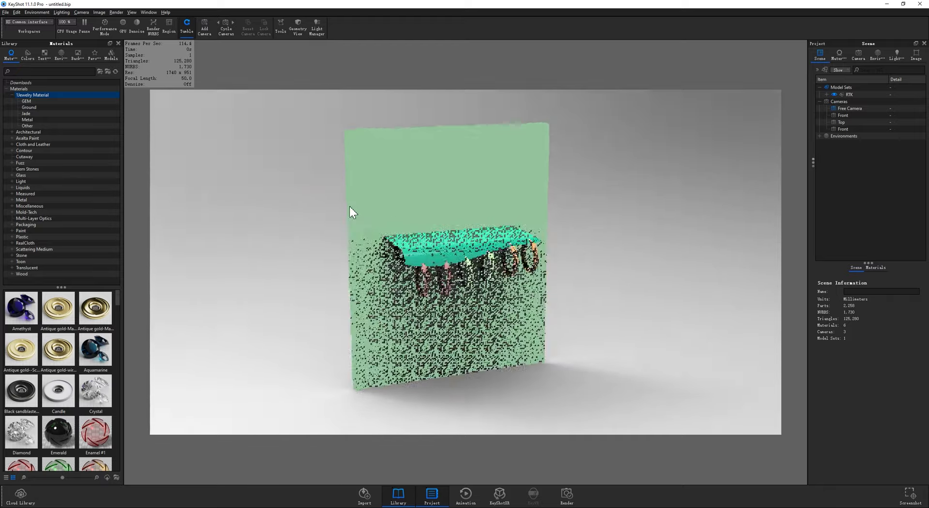
- Assign Gold-Matte, K Red-Matte and Platinum-Matte metal materials to the three earring pairs, one metal per pair
{"action": "left_click", "coordinate": [53, 119]}
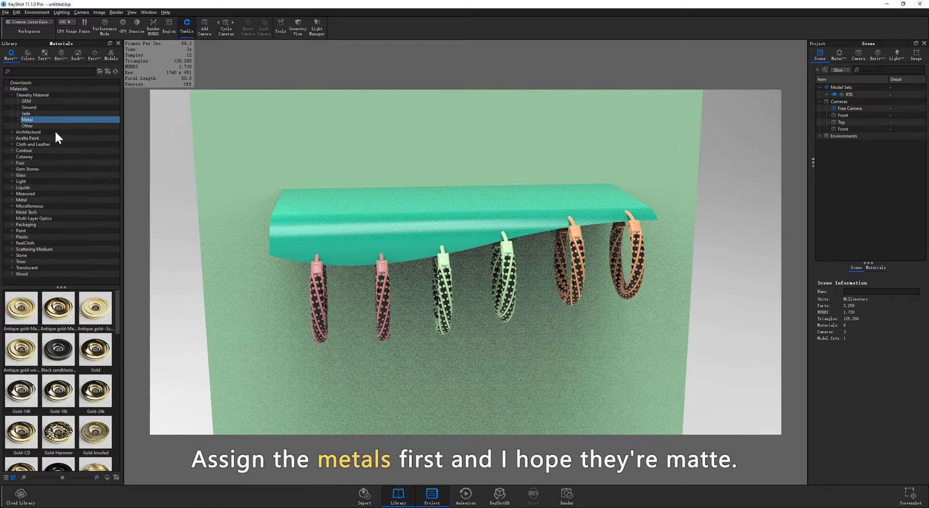
{"action": "left_click_drag", "start_coordinate": [21, 349], "coordinate": [317, 291]}
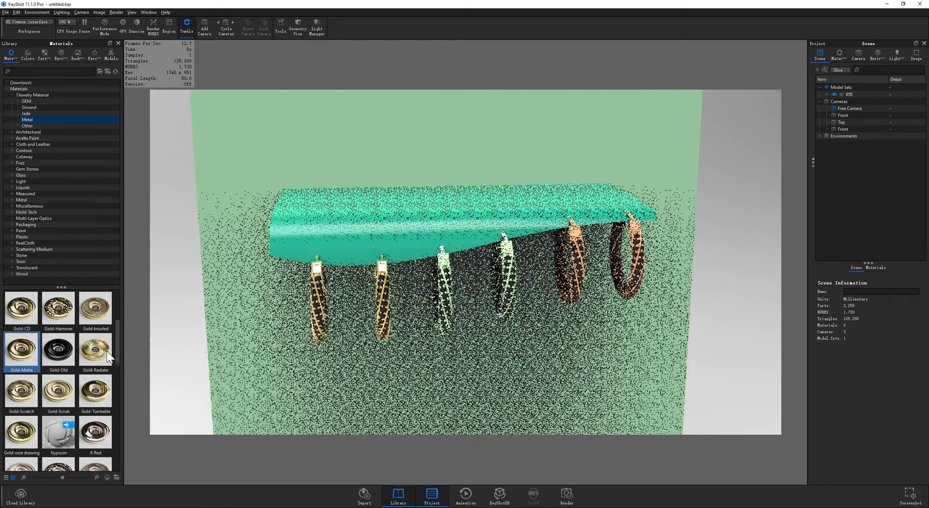
{"action": "scroll", "coordinate": [48, 370], "scroll_direction": "down", "scroll_amount": 3}
{"action": "left_click_drag", "start_coordinate": [21, 391], "coordinate": [503, 285]}
{"action": "scroll", "coordinate": [58, 373], "scroll_direction": "down", "scroll_amount": 5}
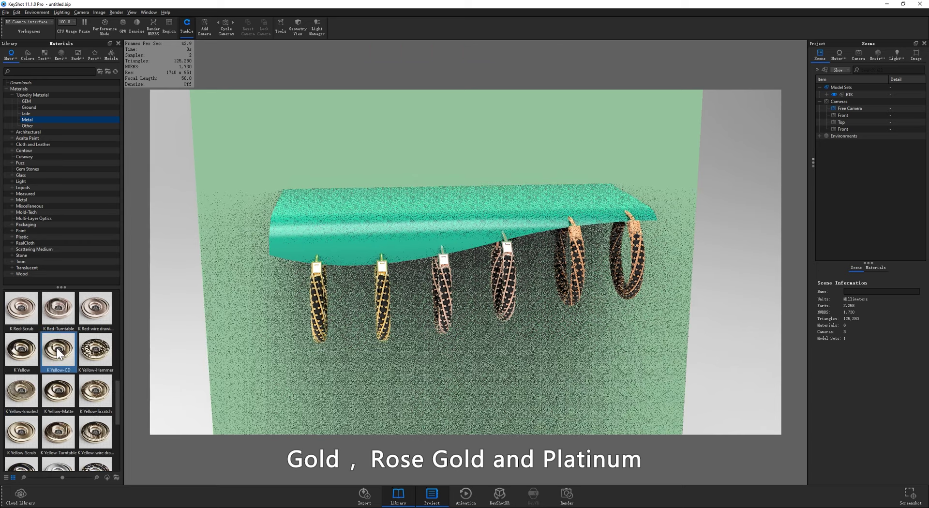
{"action": "left_click_drag", "start_coordinate": [59, 391], "coordinate": [574, 234]}
- Assign gem materials to the stone groups: Diamond to Group4, Ruby to Group3 and Sapphire to Group5
{"action": "left_click", "coordinate": [831, 102]}
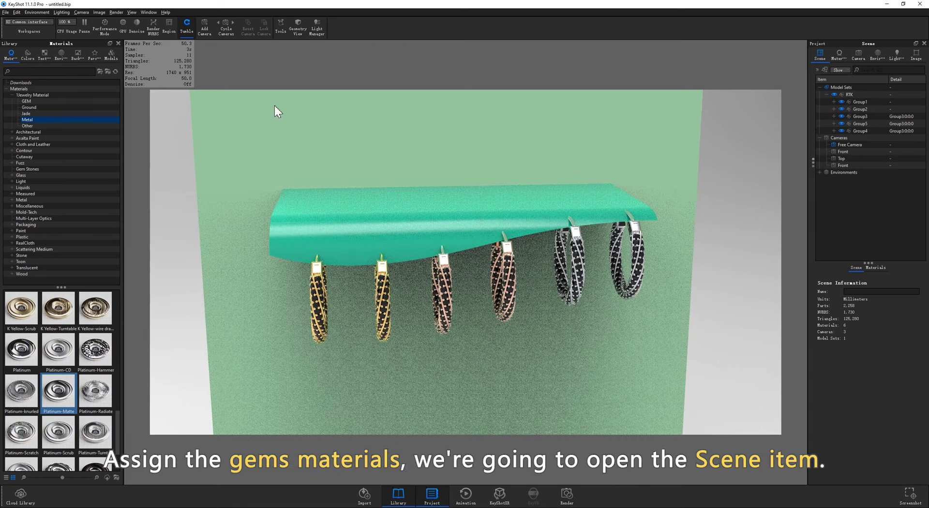
{"action": "left_click", "coordinate": [56, 101]}
{"action": "left_click_drag", "start_coordinate": [18, 320], "coordinate": [883, 131]}
{"action": "left_click_drag", "start_coordinate": [102, 358], "coordinate": [886, 117]}
{"action": "left_click_drag", "start_coordinate": [21, 407], "coordinate": [857, 124]}
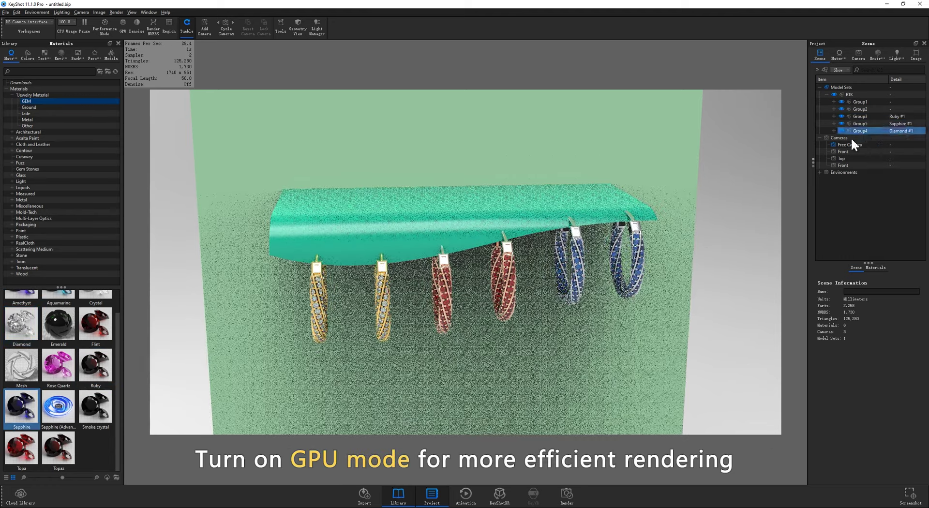
- Enable GPU rendering mode and re-tessellate the whole RTK model with a Tessellation Quality of 0.2
{"action": "left_click", "coordinate": [120, 29]}
{"action": "left_click", "coordinate": [857, 95]}
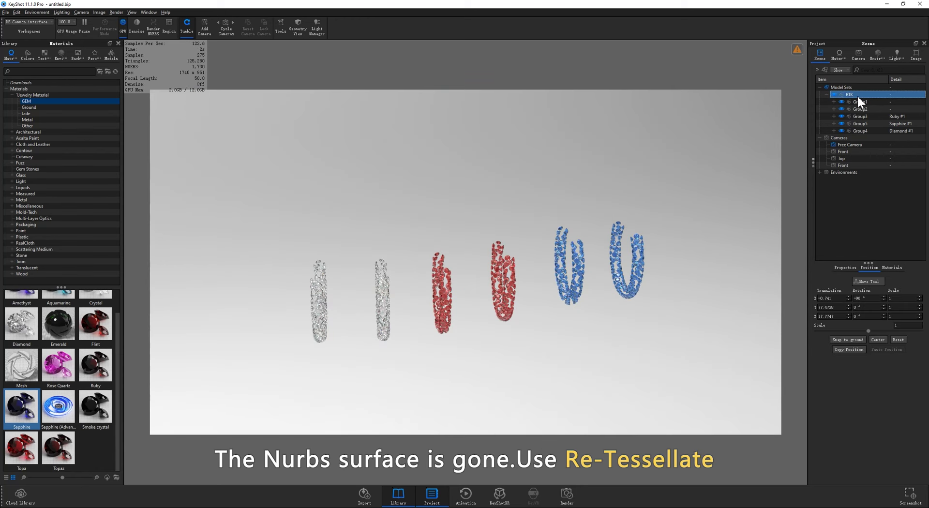
{"action": "left_click", "coordinate": [846, 268]}
{"action": "left_click", "coordinate": [835, 426]}
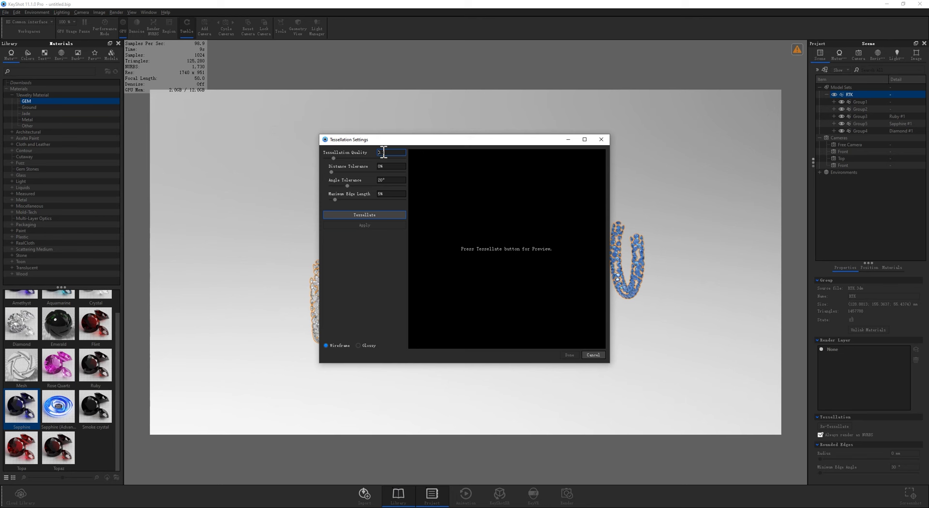
{"action": "key", "text": "Return"}
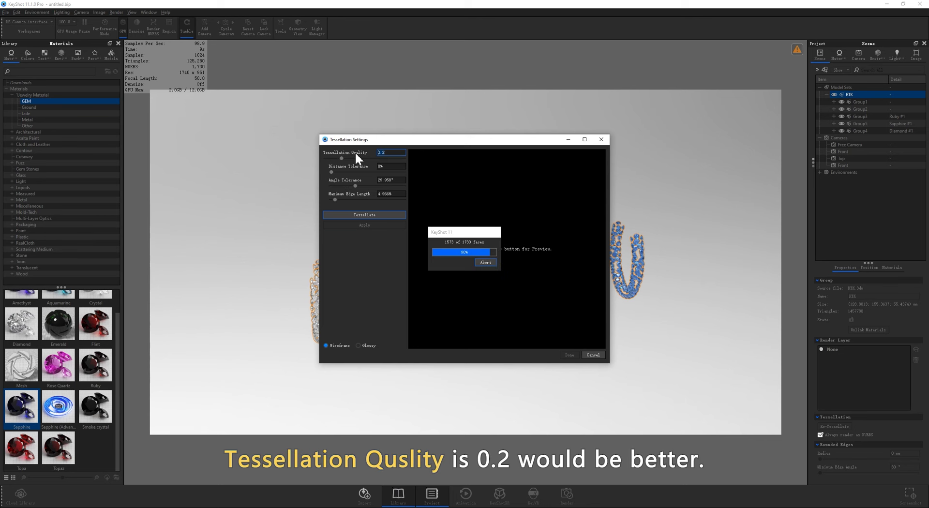
{"action": "left_click", "coordinate": [362, 223]}
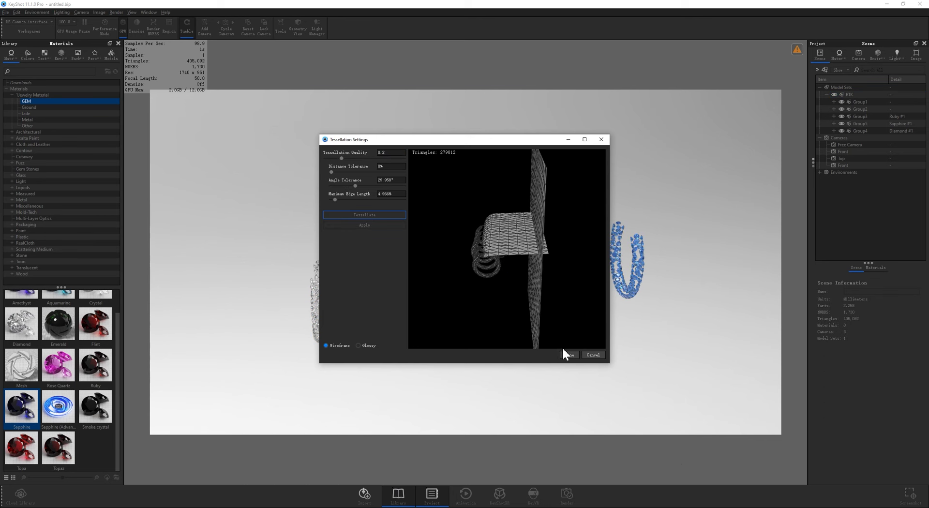
{"action": "left_click", "coordinate": [563, 353]}
- Apply the Leather-10236 ground material to the curved display shelf and set its color to white
{"action": "left_click", "coordinate": [72, 106]}
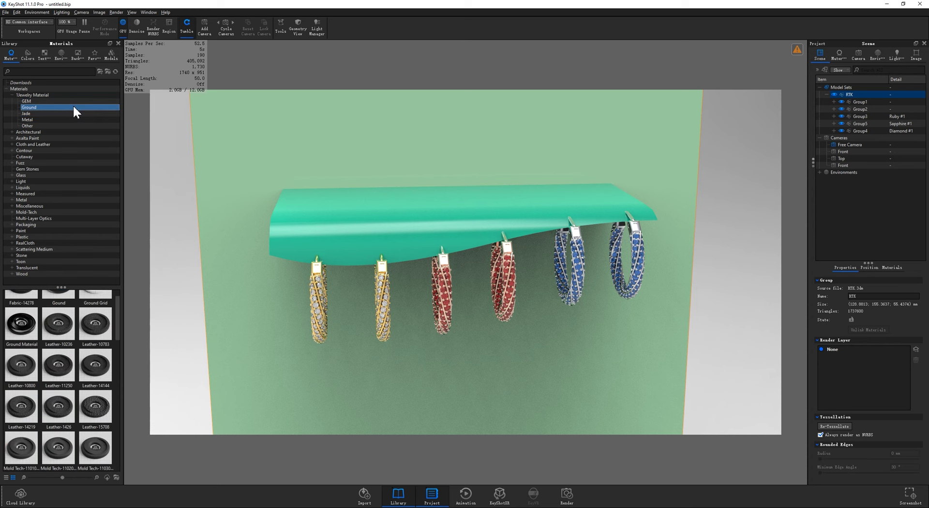
{"action": "scroll", "coordinate": [58, 368], "scroll_direction": "down", "scroll_amount": 1}
{"action": "left_click_drag", "start_coordinate": [58, 351], "coordinate": [337, 208]}
{"action": "double_click", "coordinate": [337, 207]}
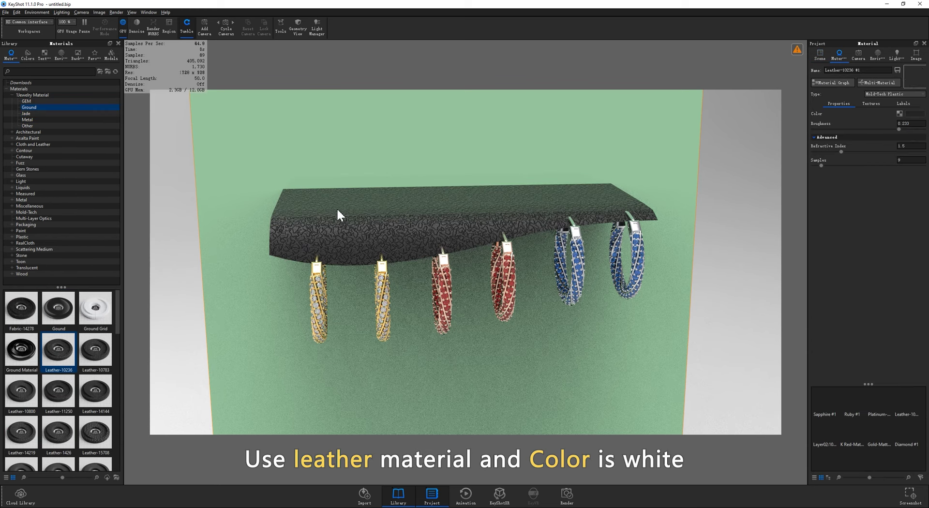
{"action": "left_click", "coordinate": [903, 115]}
{"action": "left_click_drag", "start_coordinate": [888, 86], "coordinate": [836, 17]}
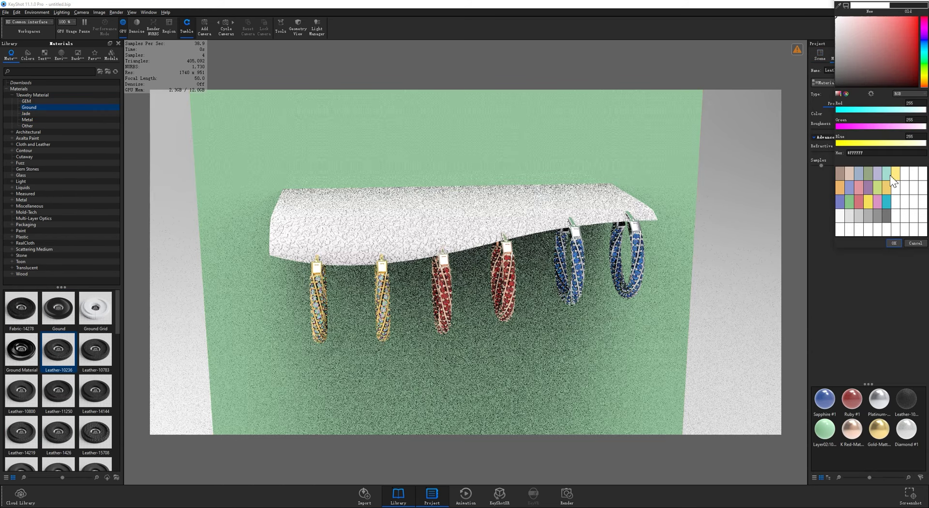
{"action": "left_click", "coordinate": [894, 243]}
- Scale the shelf leather's bump texture down to about 0.2
{"action": "left_click", "coordinate": [875, 104]}
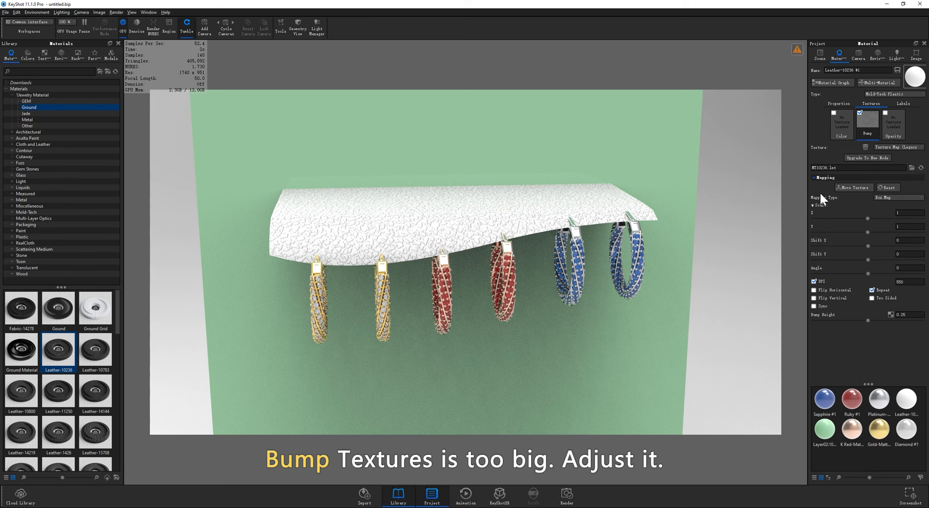
{"action": "left_click", "coordinate": [817, 205]}
{"action": "left_click_drag", "start_coordinate": [867, 212], "coordinate": [821, 212]}
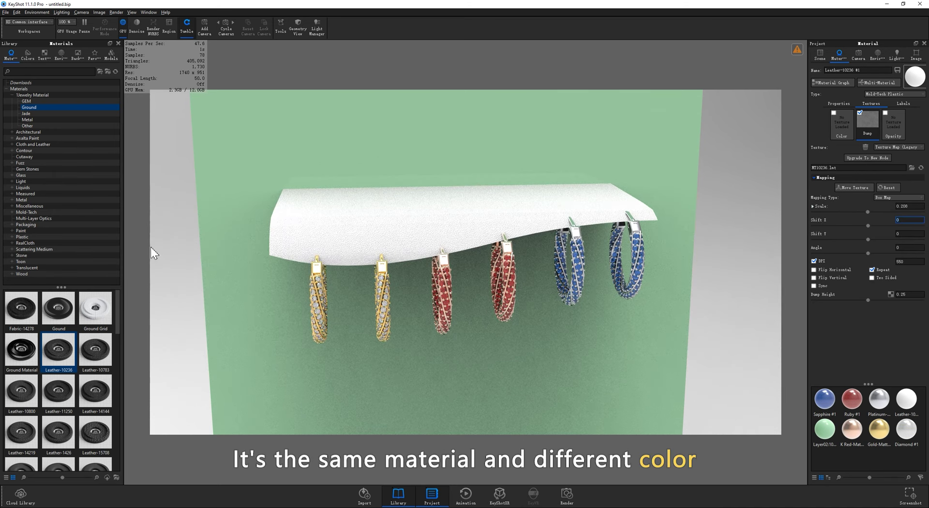
- Give the background plane the Leather-10236 material in mid-grey, with its bump texture scaled to about 0.36
{"action": "left_click_drag", "start_coordinate": [58, 355], "coordinate": [452, 246]}
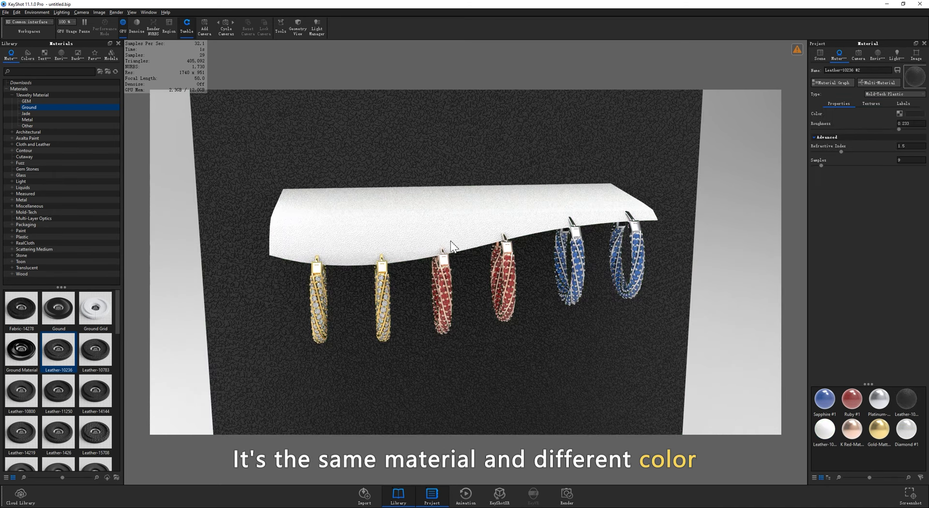
{"action": "left_click", "coordinate": [916, 114]}
{"action": "left_click", "coordinate": [865, 66]}
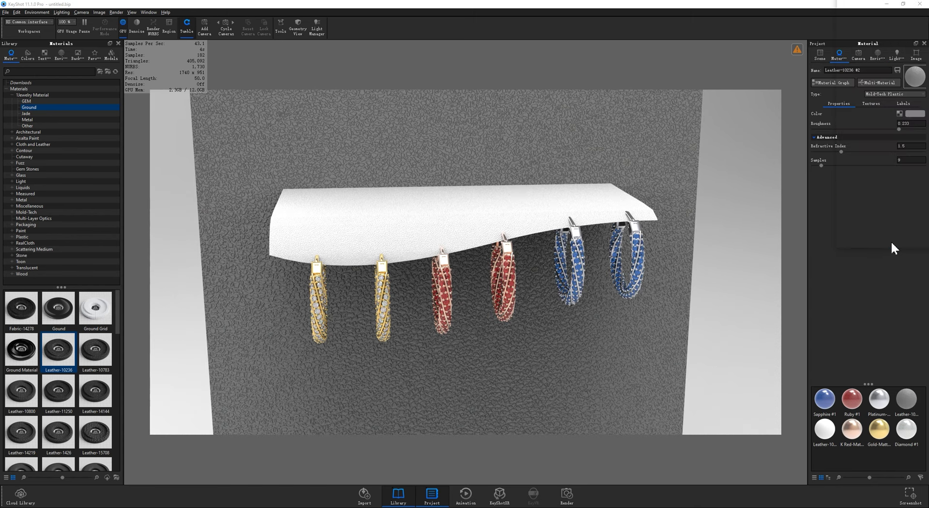
{"action": "left_click", "coordinate": [871, 104]}
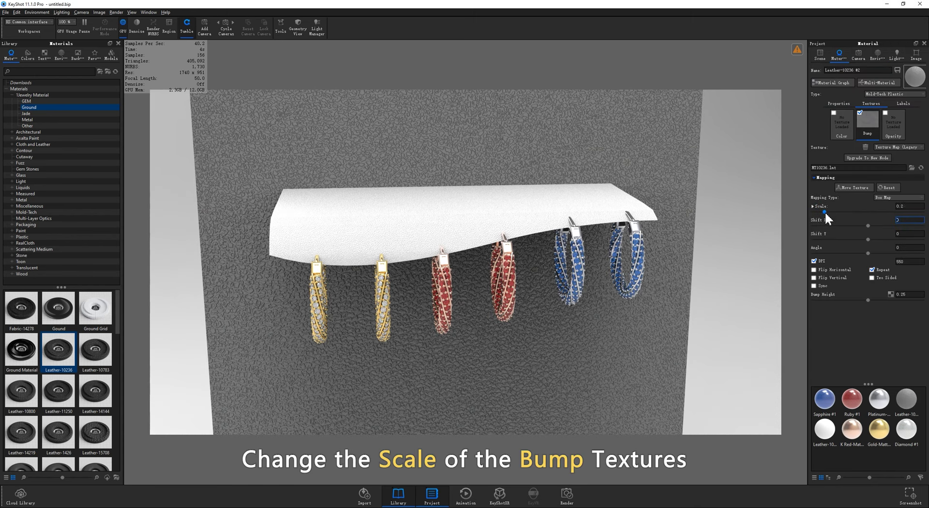
{"action": "left_click_drag", "start_coordinate": [825, 212], "coordinate": [823, 212]}
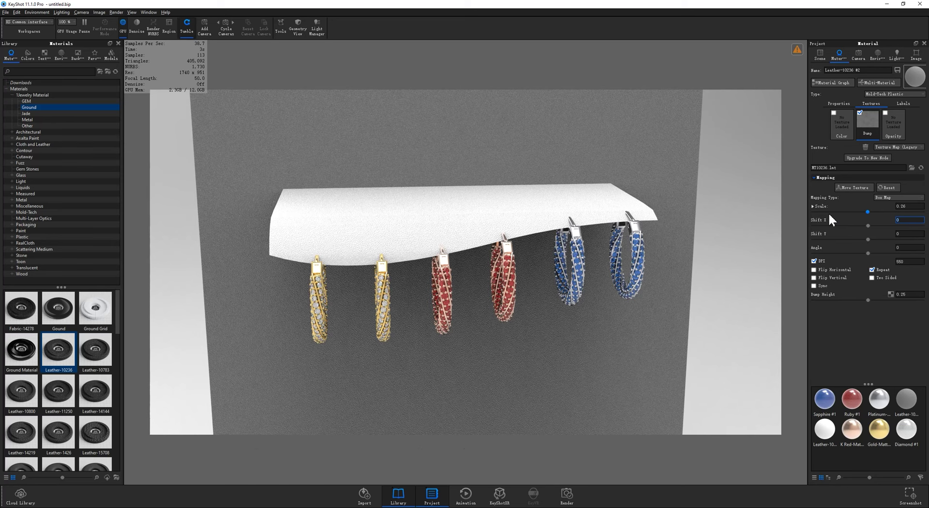
- Light the scene with the interior environment Aversis_Bathroom_3k
{"action": "left_click", "coordinate": [64, 57]}
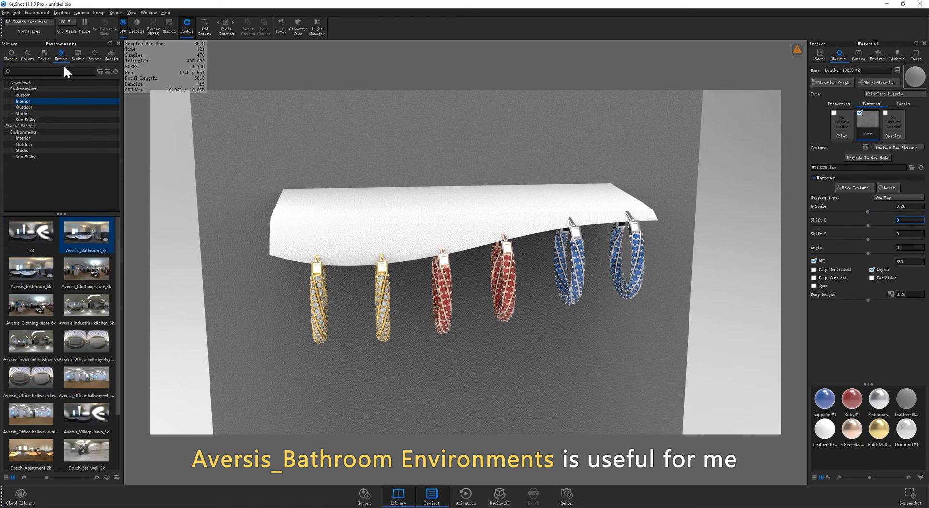
{"action": "left_click_drag", "start_coordinate": [83, 244], "coordinate": [286, 193]}
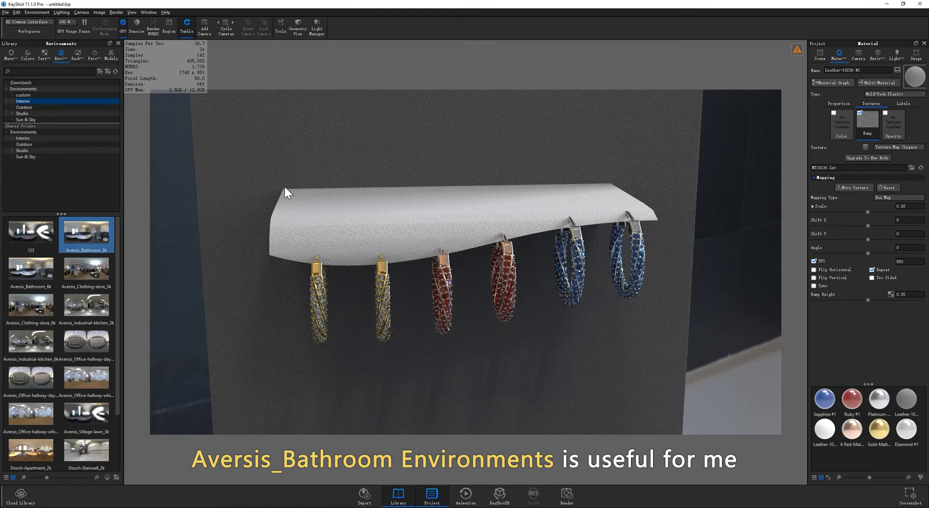
- Scale the Layer02 background plane uniformly to 2 so that it fills the whole shot
{"action": "left_click", "coordinate": [820, 55]}
{"action": "left_click", "coordinate": [868, 268]}
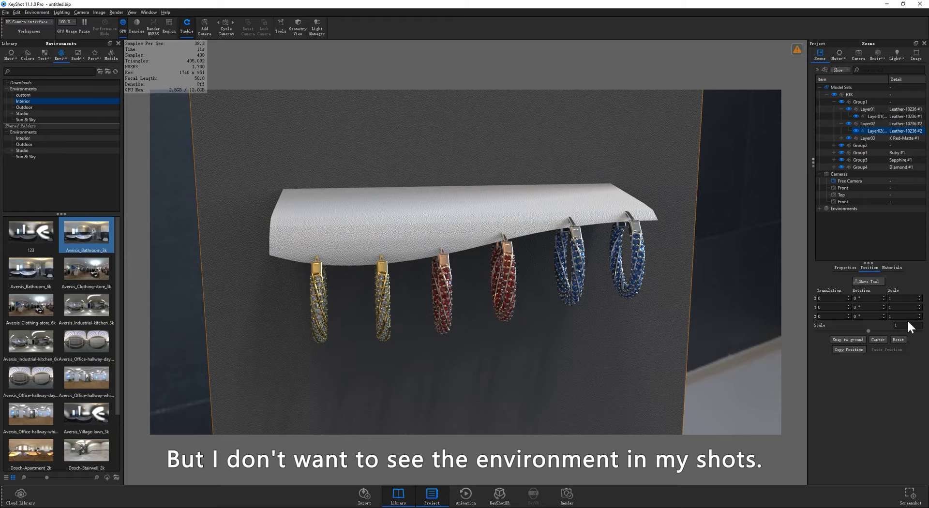
{"action": "type", "text": "2"}
{"action": "key", "text": "Return"}
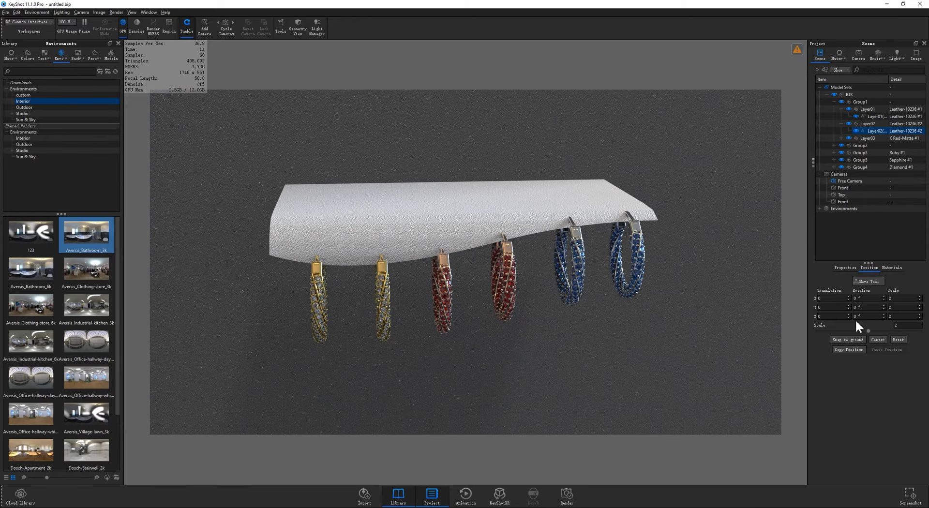
- Move the enlarged background plane forward, closer to the hanging earrings, so that it catches their shadows
{"action": "left_click", "coordinate": [868, 281]}
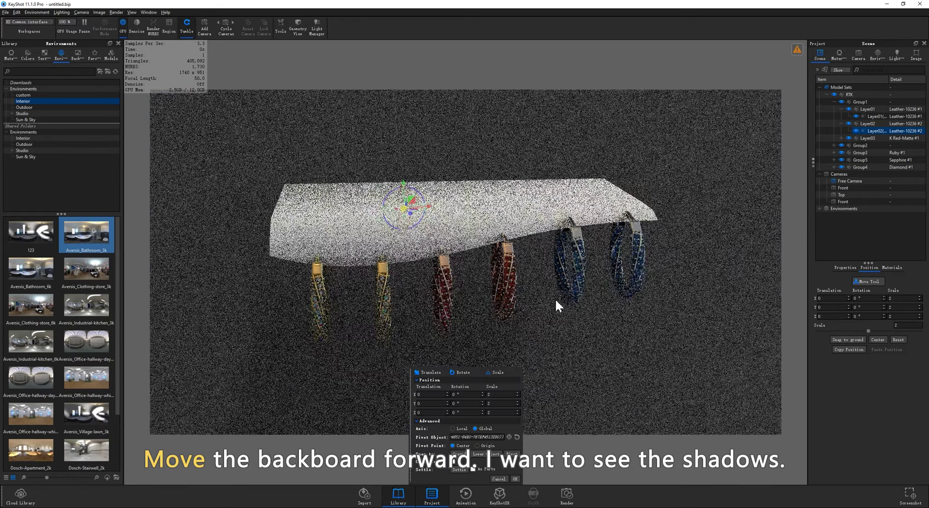
{"action": "left_click_drag", "start_coordinate": [409, 211], "coordinate": [428, 237]}
{"action": "left_click", "coordinate": [516, 479]}
- Rotate the lighting environment to about 303° and reduce its image saturation to 0%
{"action": "mouse_move", "coordinate": [563, 406]}
{"action": "left_mouse_down"}
{"action": "mouse_move", "coordinate": [504, 386]}
{"action": "mouse_move", "coordinate": [547, 401]}
{"action": "left_mouse_up"}
{"action": "left_click", "coordinate": [874, 58]}
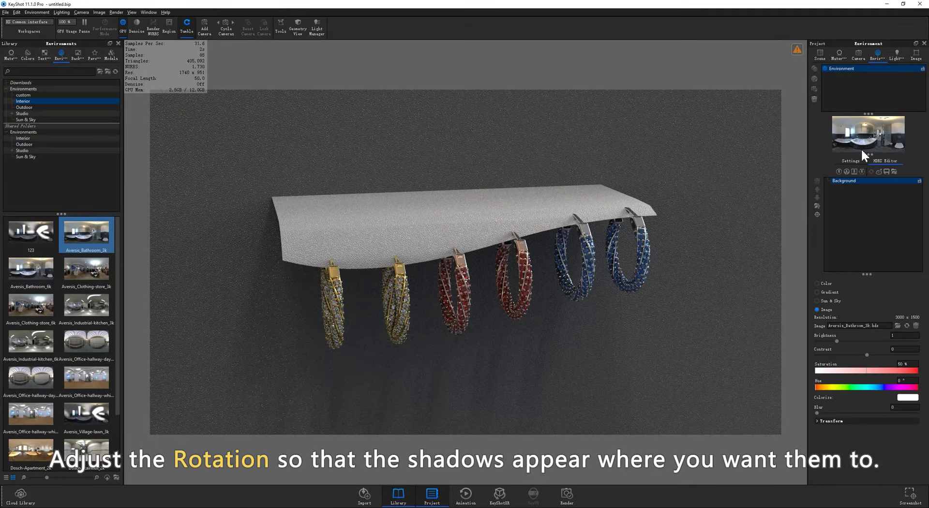
{"action": "left_click_drag", "start_coordinate": [854, 256], "coordinate": [848, 257]}
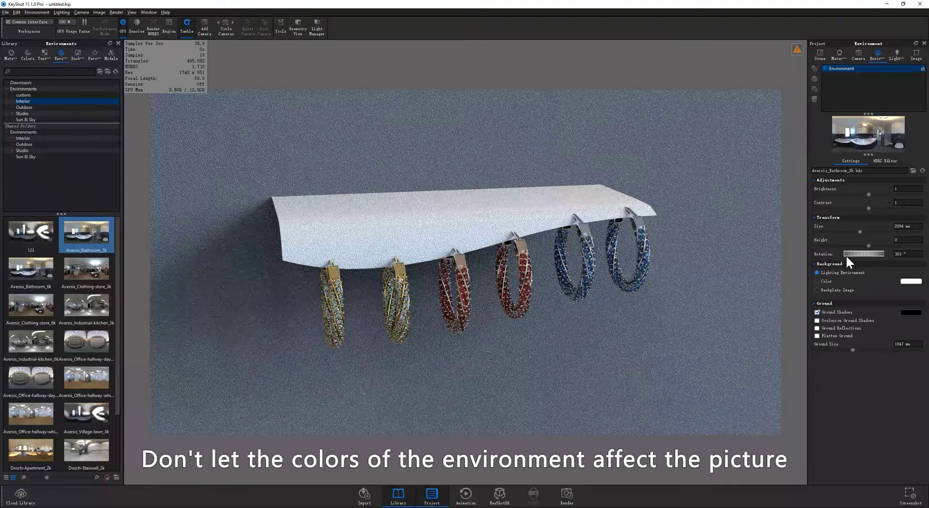
{"action": "left_click", "coordinate": [883, 161]}
{"action": "left_click_drag", "start_coordinate": [836, 370], "coordinate": [813, 371]}
- Reframe the shelf and earrings closer in the shot and set the camera's focal length to about 150 mm
{"action": "middle_click_drag", "start_coordinate": [559, 313], "coordinate": [561, 294]}
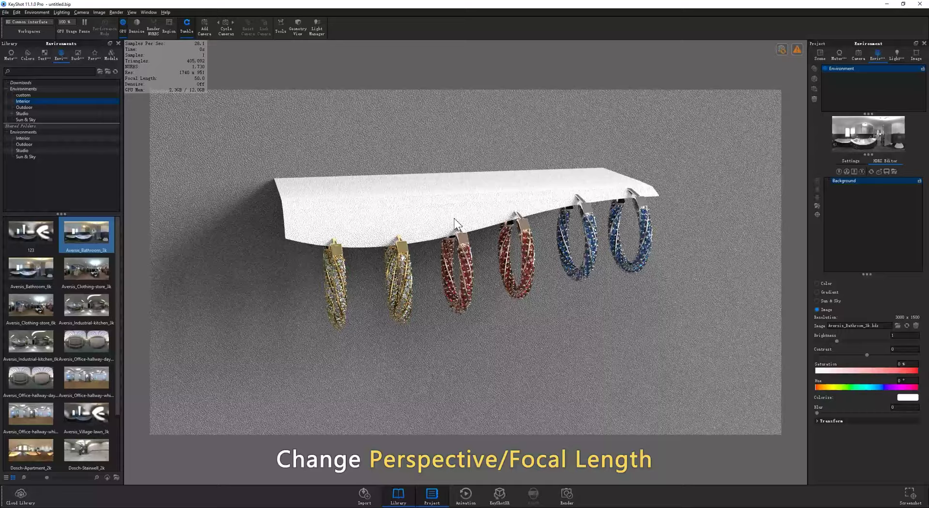
{"action": "scroll", "coordinate": [450, 224], "scroll_direction": "up", "scroll_amount": 3}
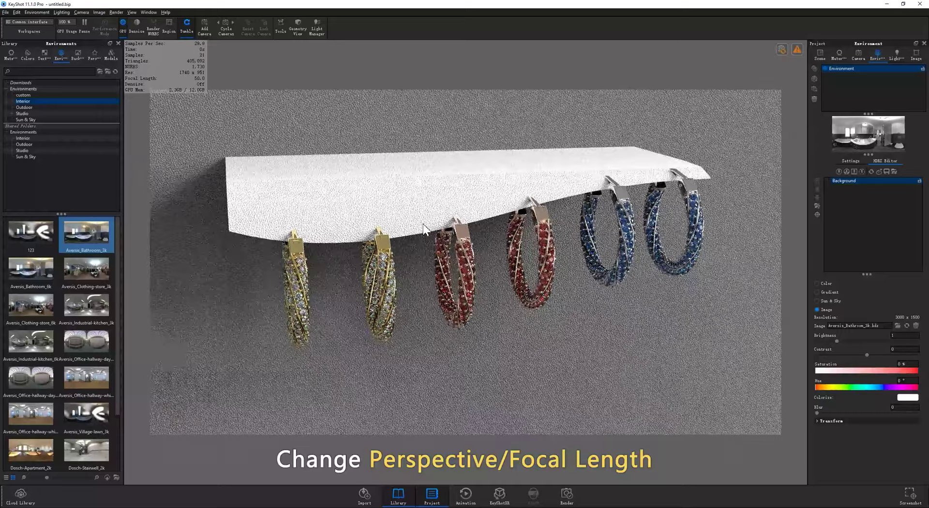
{"action": "left_click", "coordinate": [858, 55]}
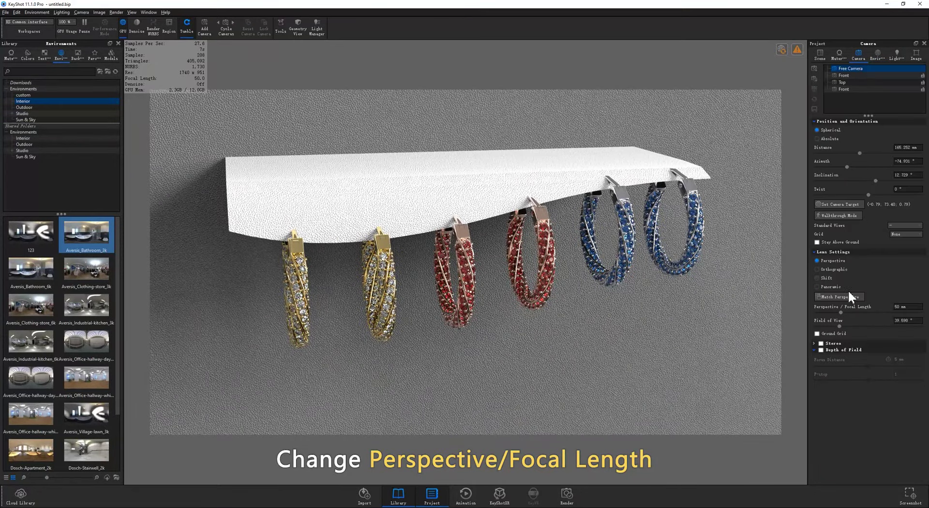
{"action": "left_click_drag", "start_coordinate": [841, 312], "coordinate": [893, 309]}
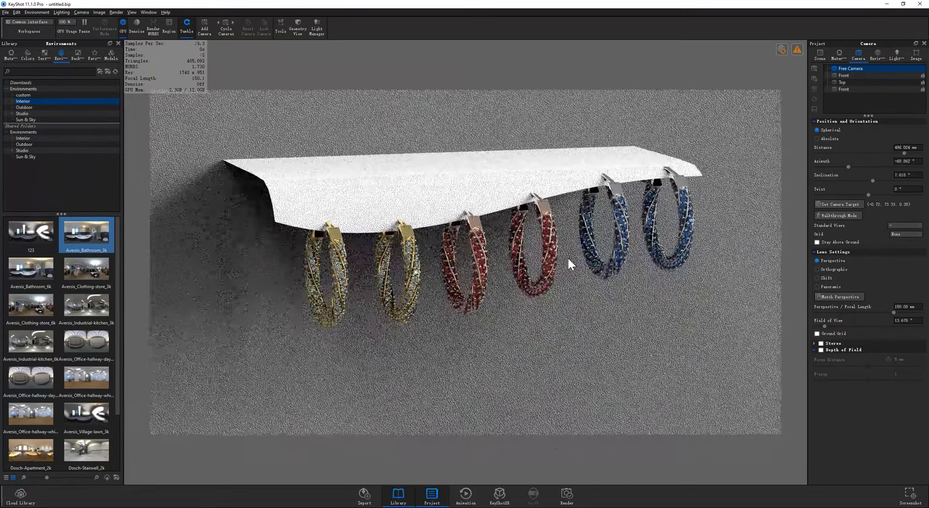
- Add two circular light pins with a falloff of about 0.78 to the environment, highlighting the second gold earring with the second one
{"action": "left_click", "coordinate": [878, 55]}
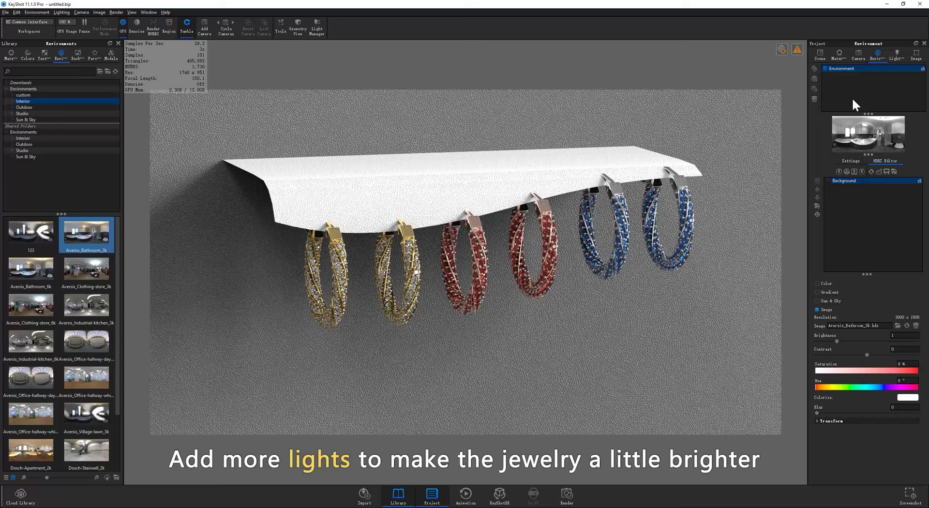
{"action": "left_click", "coordinate": [839, 171]}
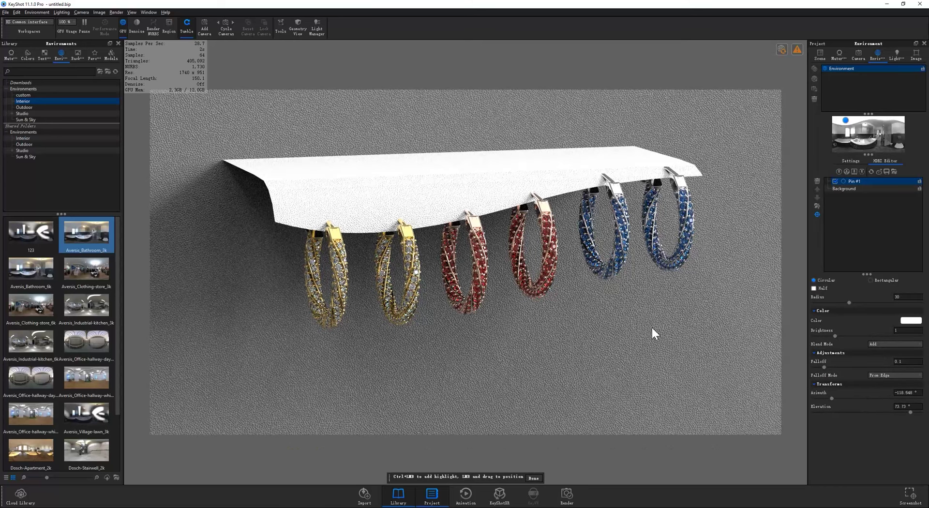
{"action": "left_click_drag", "start_coordinate": [823, 368], "coordinate": [896, 368]}
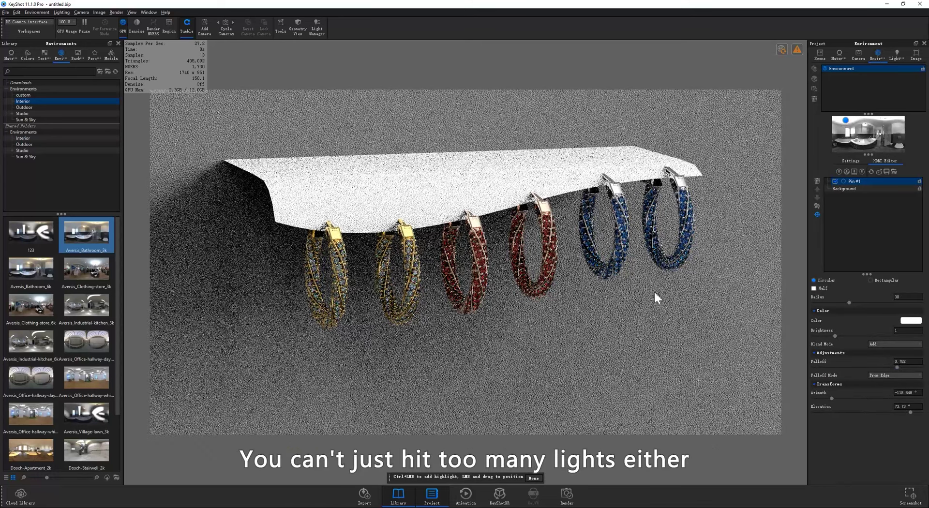
{"action": "left_click", "coordinate": [412, 287], "text": "ctrl"}
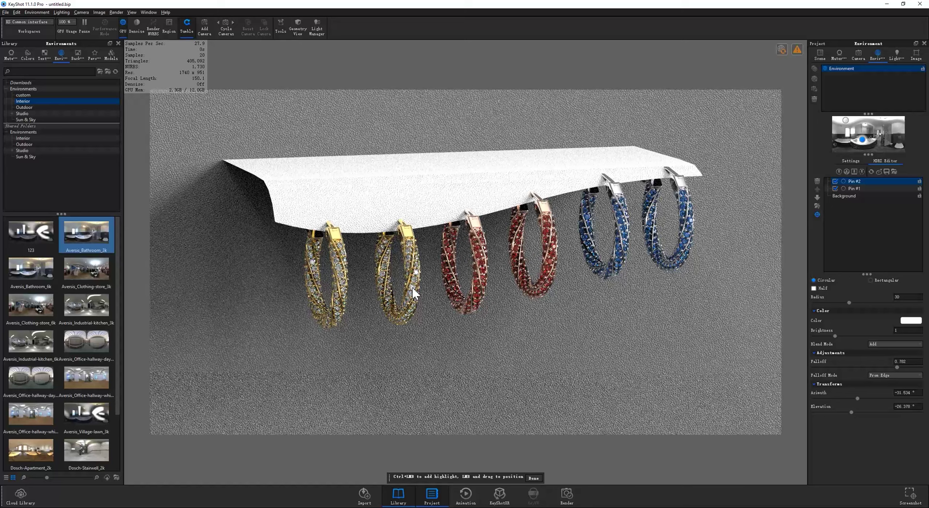
- Add a third light pin highlighting the first red earring, with radius 5 and brightness 10
{"action": "left_click", "coordinate": [470, 278], "text": "ctrl"}
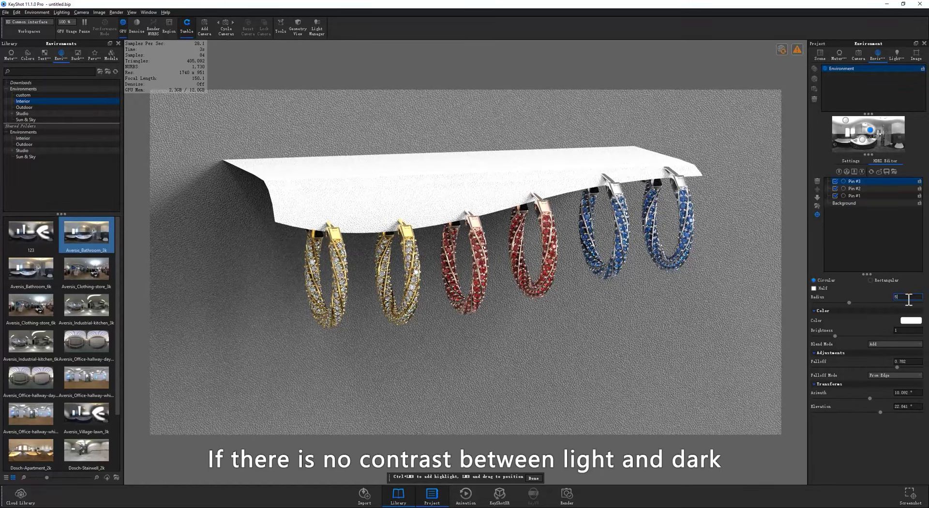
{"action": "left_click", "coordinate": [907, 330]}
{"action": "type", "text": "10"}
{"action": "key", "text": "Return"}
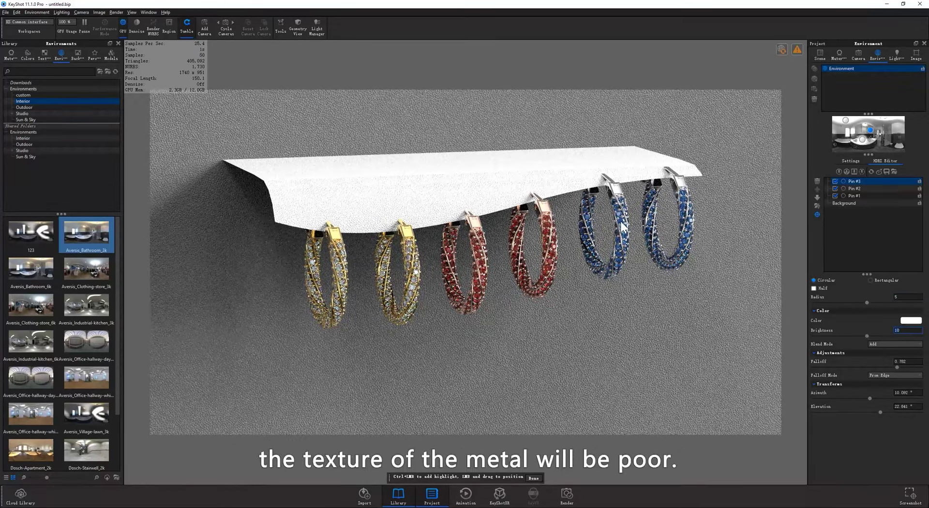
- Add three more highlight pins to the environment: one on the first red earring and two on the first gold earring
{"action": "left_click", "coordinate": [484, 251], "text": "ctrl"}
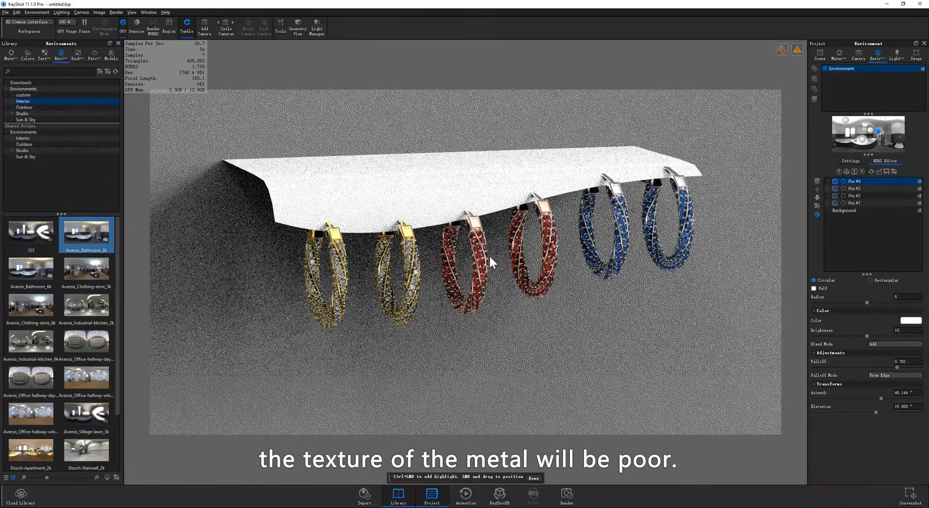
{"action": "left_click", "coordinate": [335, 260], "text": "ctrl"}
{"action": "left_click", "coordinate": [315, 307], "text": "ctrl"}
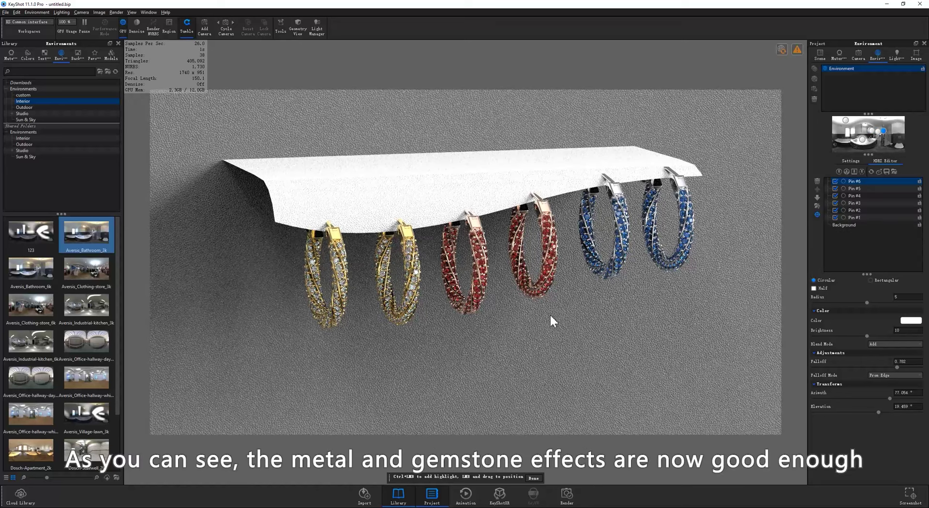
- Switch the image style to Photographic with Linear response, enable Curve, and set exposure to about 0.23 EV, white balance -0.502 and contrast -0.106
{"action": "left_click", "coordinate": [916, 55]}
{"action": "left_click", "coordinate": [877, 129]}
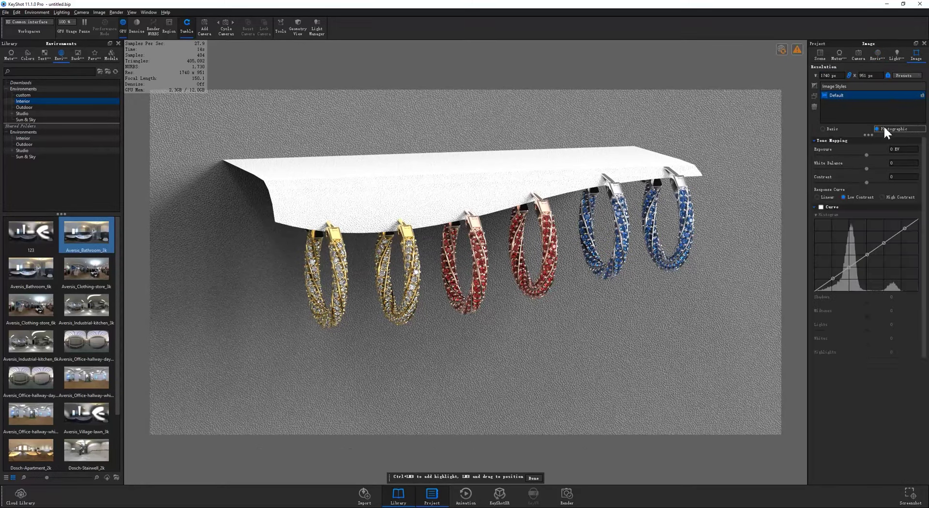
{"action": "left_click", "coordinate": [825, 207]}
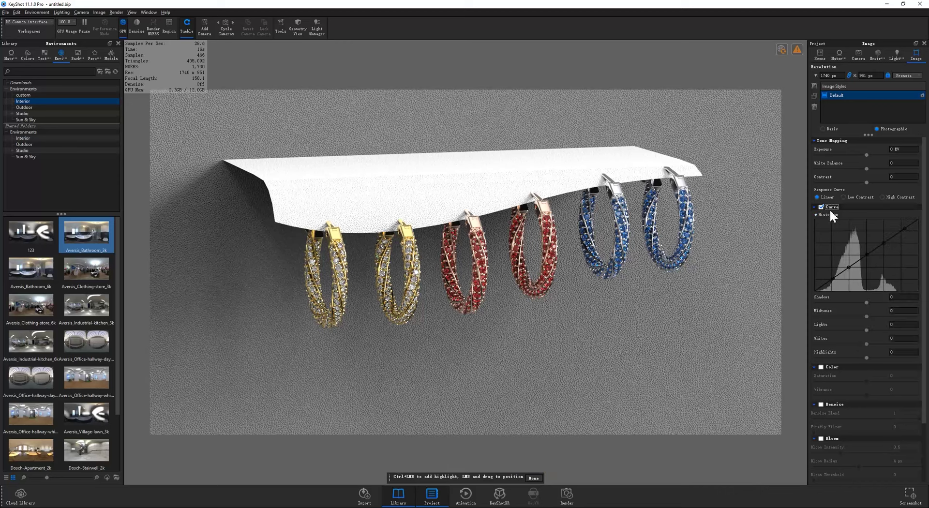
{"action": "mouse_move", "coordinate": [865, 168]}
{"action": "left_mouse_down"}
{"action": "mouse_move", "coordinate": [842, 168]}
{"action": "mouse_move", "coordinate": [871, 155]}
{"action": "mouse_move", "coordinate": [861, 183]}
{"action": "left_mouse_up"}
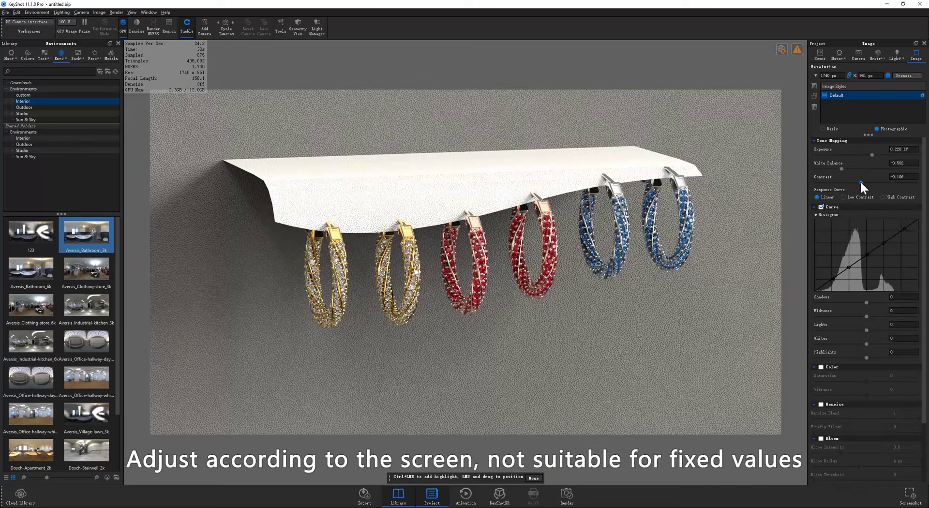
- Set the curve's shadows to -0.524, midtones to -0.274, whites to 0.018 and highlights to 0.164, and enable Color with vibrance about -0.612
{"action": "scroll", "coordinate": [833, 242], "scroll_direction": "down", "scroll_amount": 2}
{"action": "left_click_drag", "start_coordinate": [865, 281], "coordinate": [853, 294]}
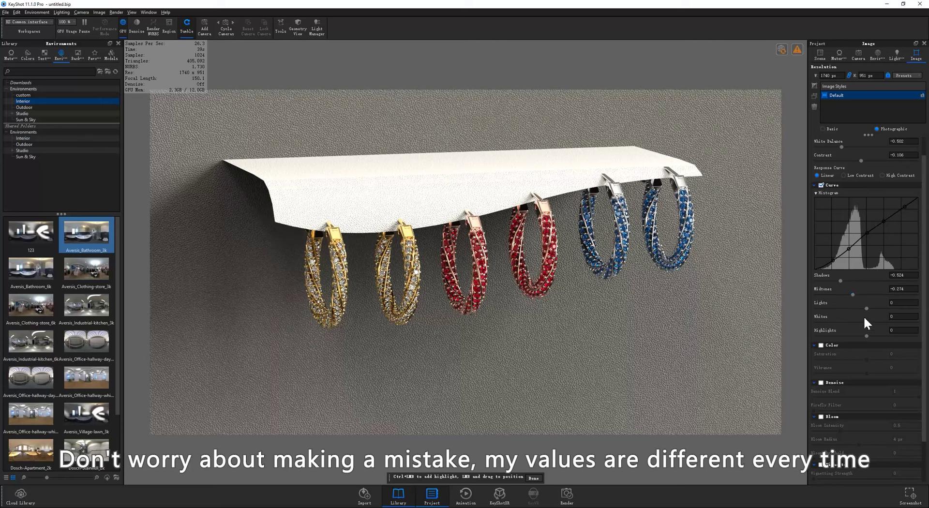
{"action": "left_click_drag", "start_coordinate": [865, 334], "coordinate": [874, 335]}
{"action": "left_click", "coordinate": [833, 346]}
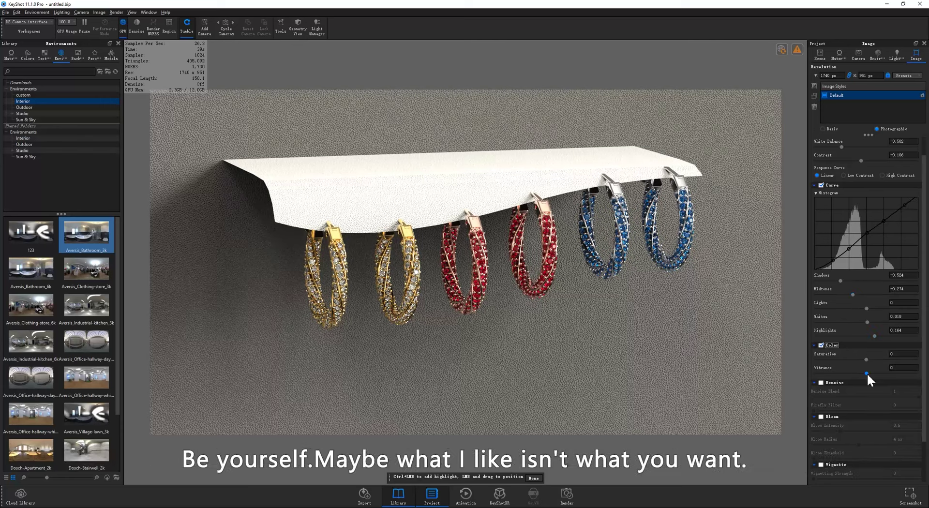
- Enable Bloom with intensity 2, radius 50 px and threshold about 1.69, and enable Vignette with strength about 0.36
{"action": "scroll", "coordinate": [850, 384], "scroll_direction": "down", "scroll_amount": 2}
{"action": "left_click", "coordinate": [822, 395]}
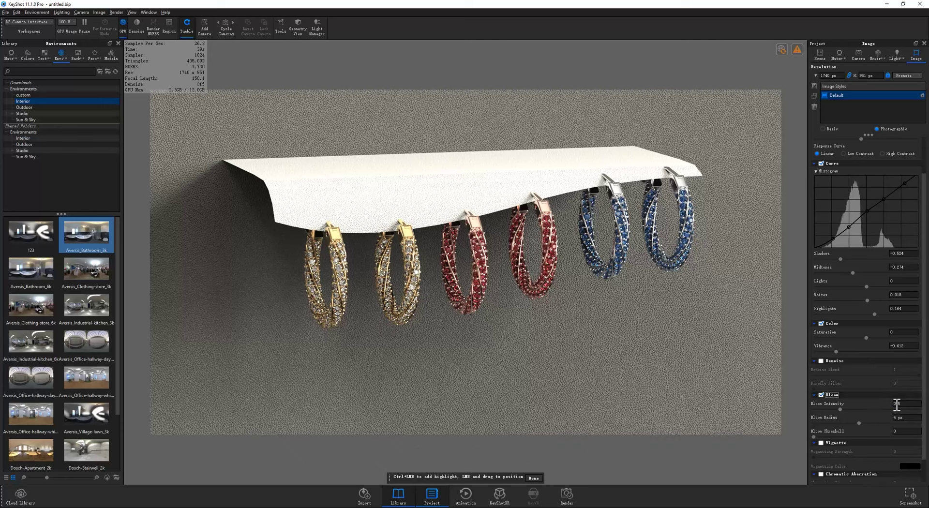
{"action": "type", "text": "2"}
{"action": "key", "text": "Tab"}
{"action": "type", "text": "30"}
{"action": "key", "text": "Return"}
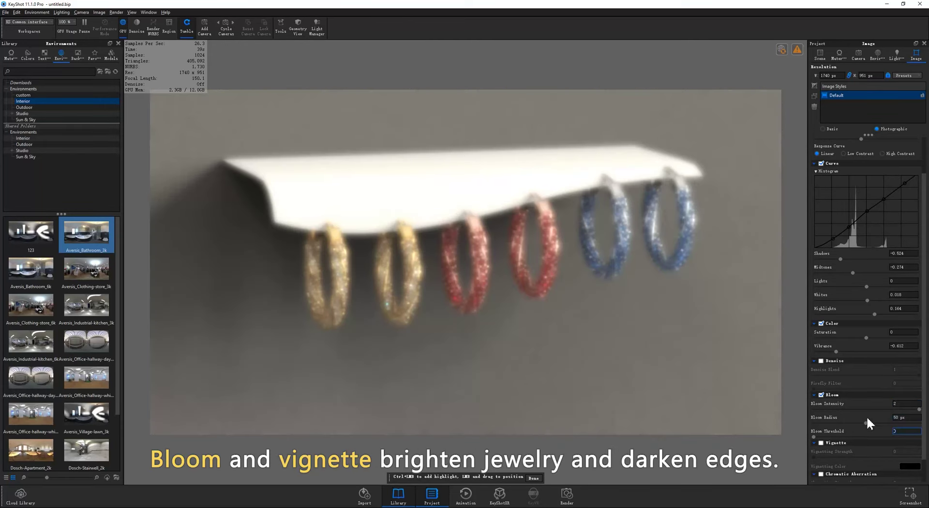
{"action": "left_click_drag", "start_coordinate": [813, 437], "coordinate": [876, 437]}
{"action": "left_click_drag", "start_coordinate": [821, 456], "coordinate": [851, 456]}
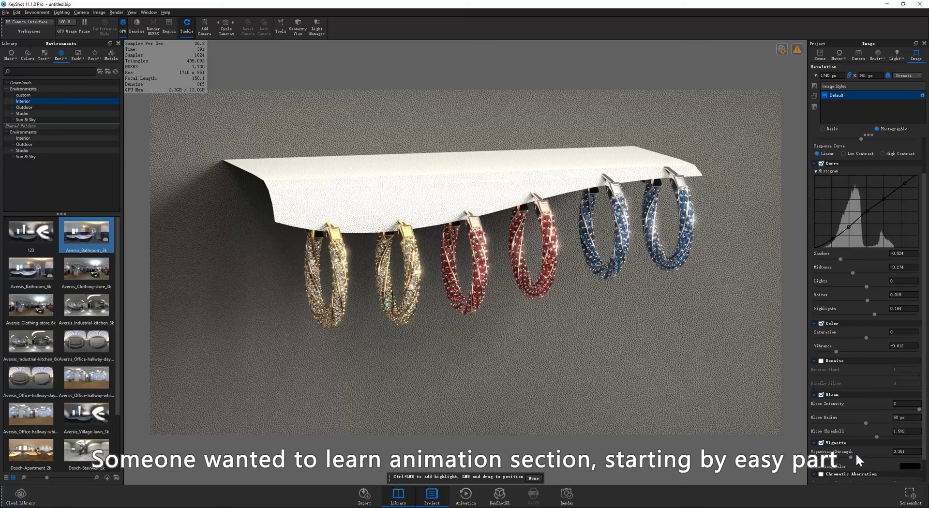
- Create an Orbit camera animation with the Animation Wizard, applied to a newly added camera
{"action": "left_click", "coordinate": [466, 494]}
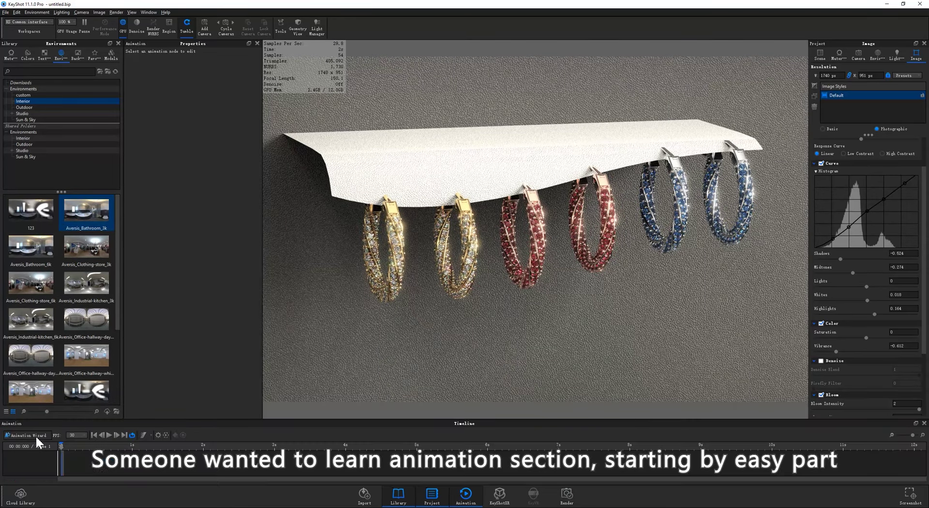
{"action": "left_click", "coordinate": [36, 435]}
{"action": "left_click", "coordinate": [475, 249]}
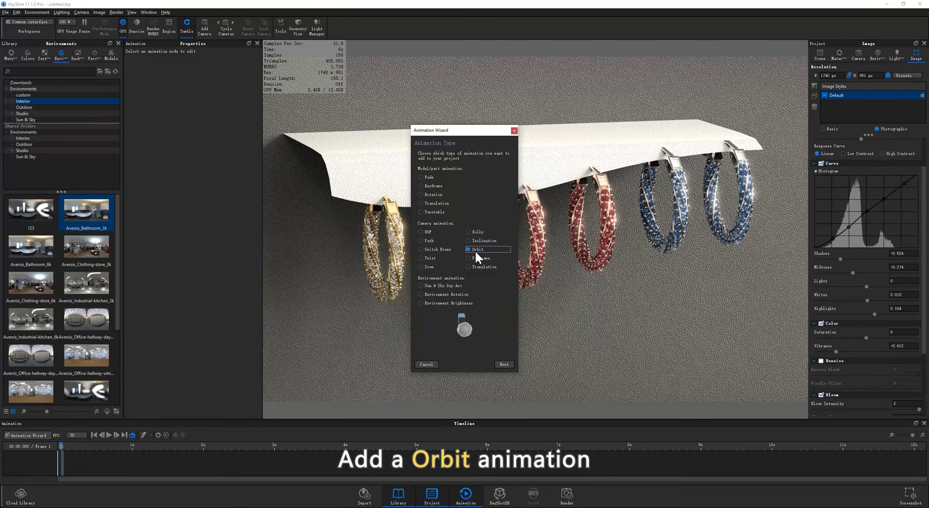
{"action": "left_click", "coordinate": [504, 364]}
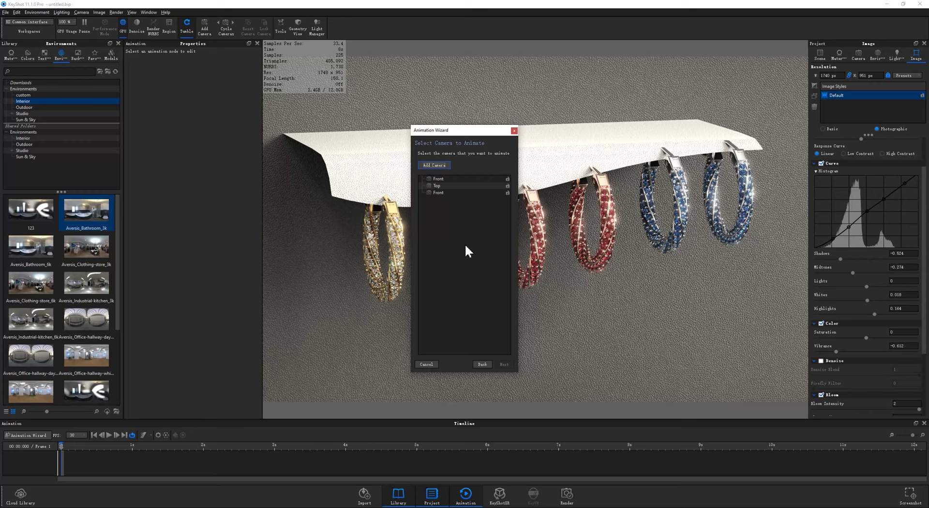
{"action": "left_click", "coordinate": [443, 165]}
{"action": "left_click", "coordinate": [503, 364]}
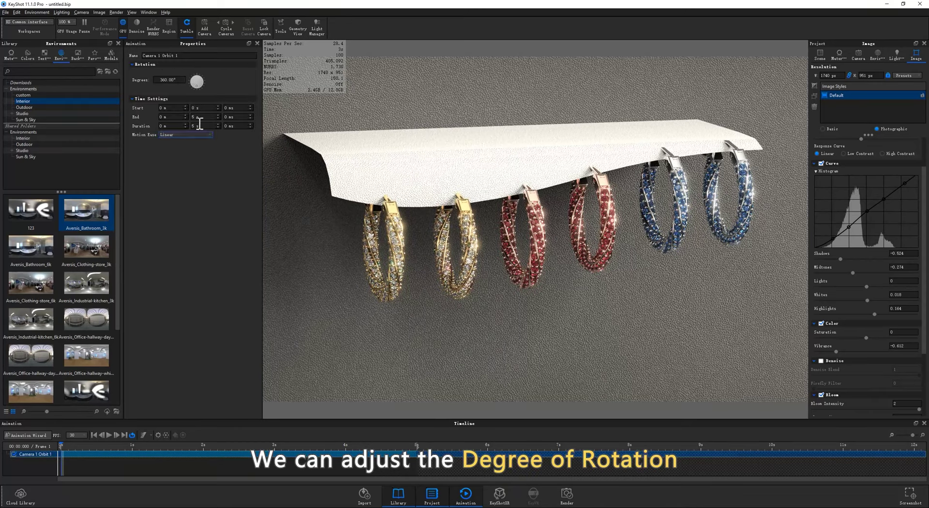
- Set the camera orbit's rotation to 40°
{"action": "left_click", "coordinate": [171, 79]}
{"action": "type", "text": "30"}
{"action": "key", "text": "Return"}
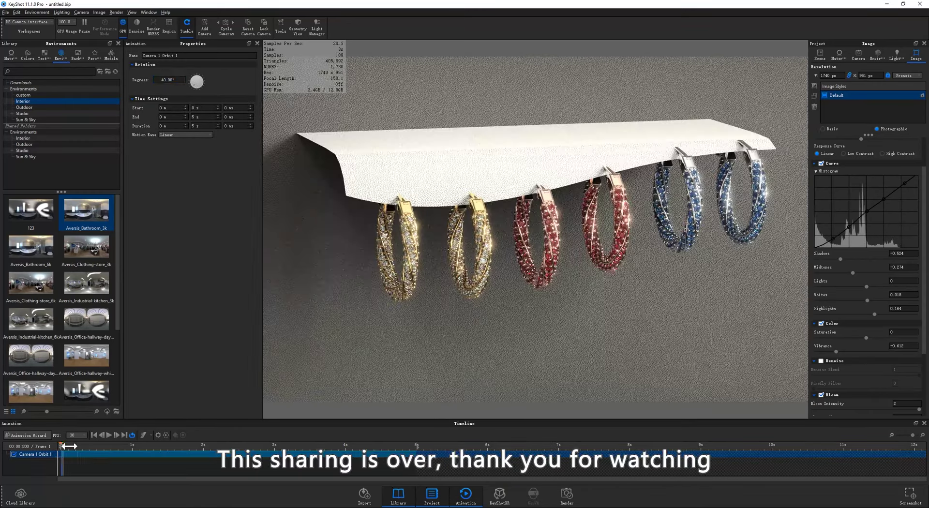